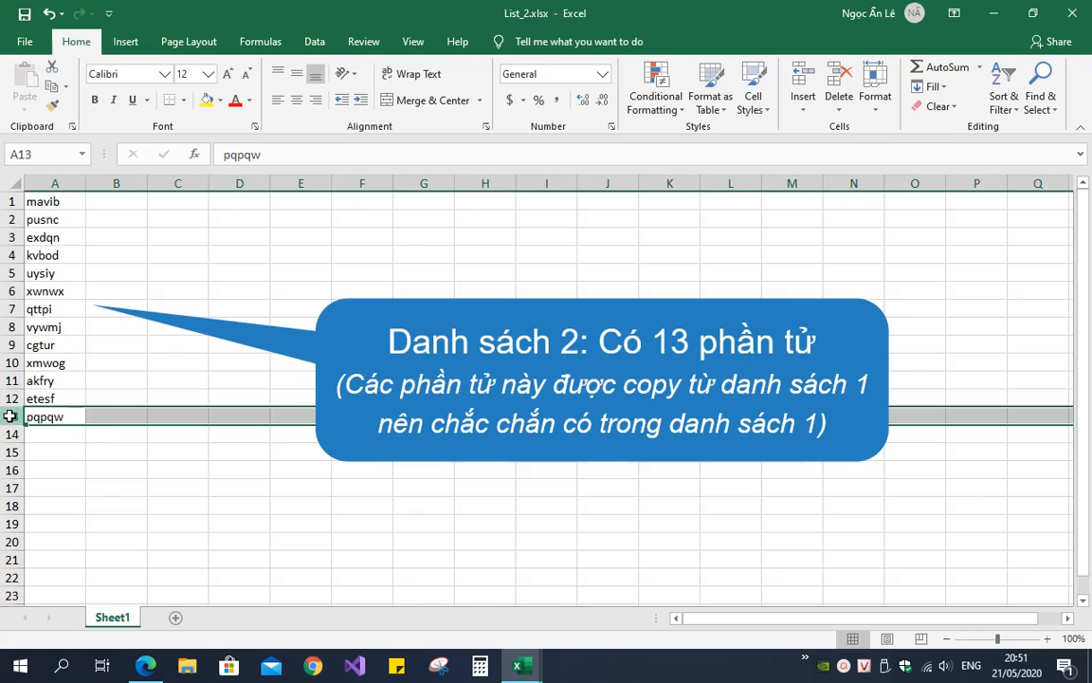
Step: Switch from the List_2 workbook to the List_1 workbook
{"action": "left_click", "coordinate": [107, 418]}
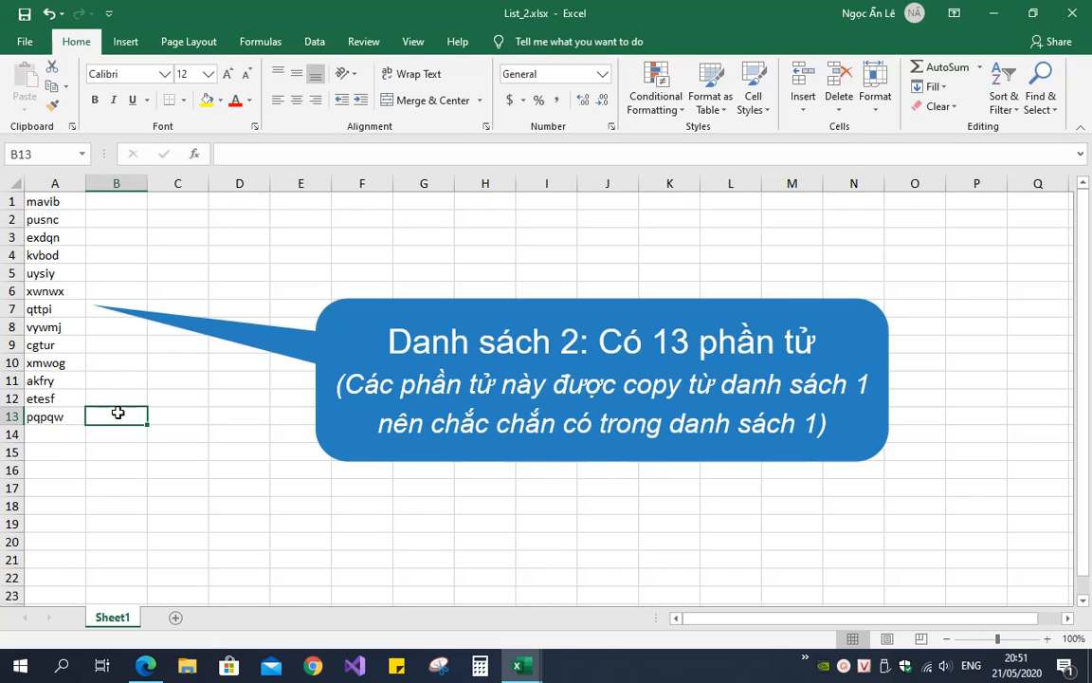
{"action": "left_click", "coordinate": [525, 669]}
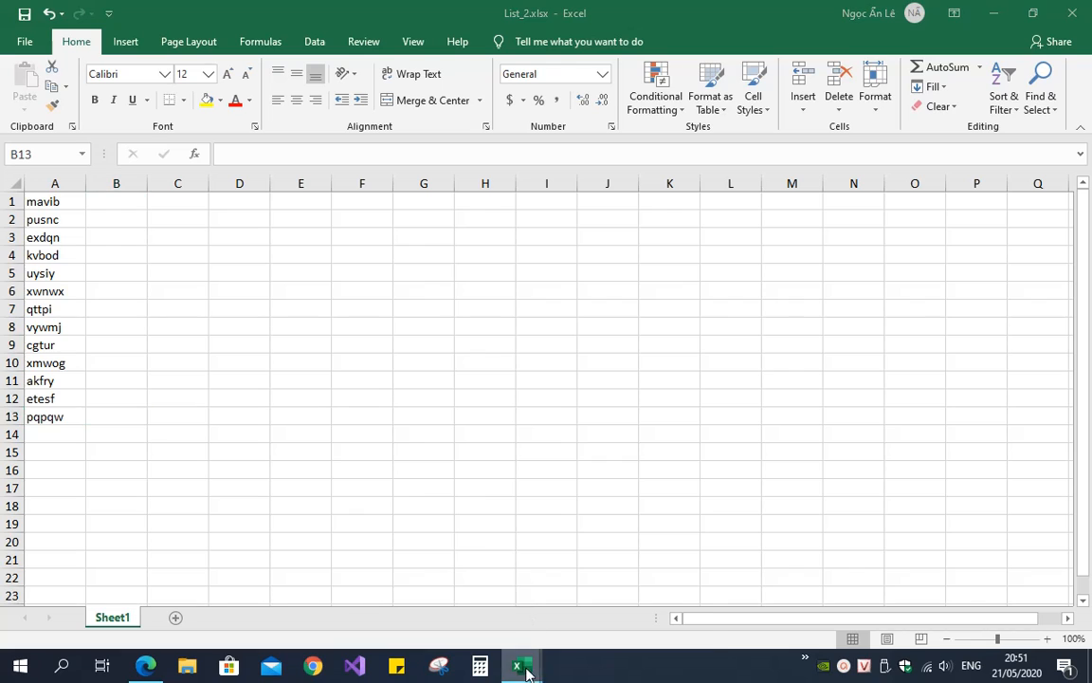
{"action": "left_click", "coordinate": [433, 589]}
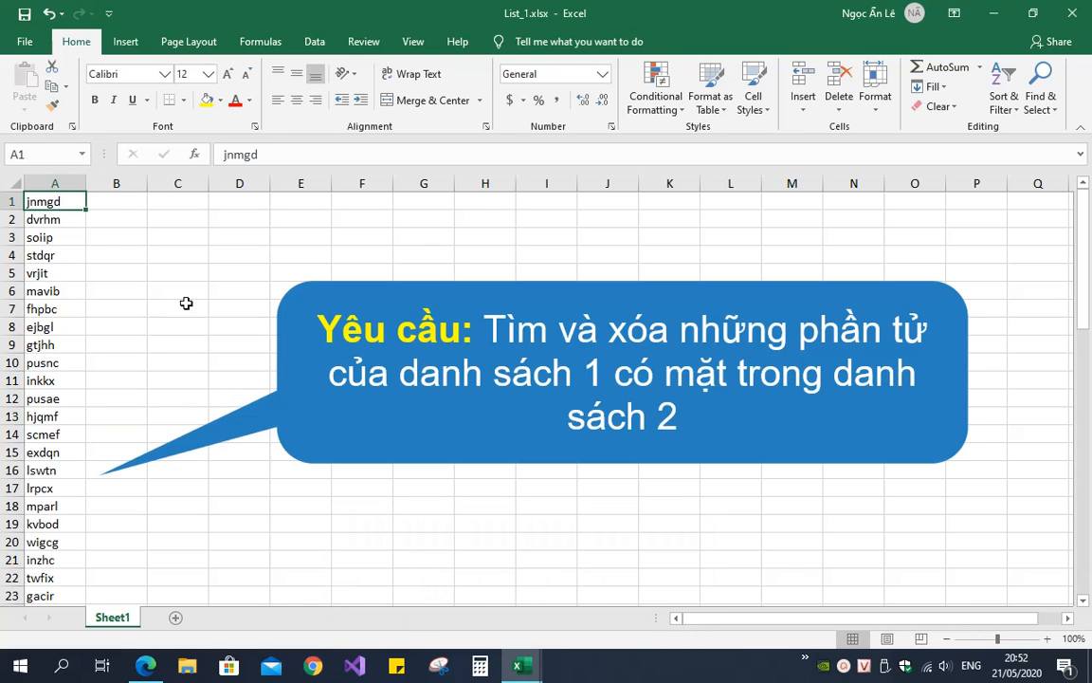
Step: Start a COUNTIF formula in cell B1 of List_1 with $A$1:$A$13 on Sheet1 of List_2.xlsx as its range
{"action": "left_click", "coordinate": [128, 202]}
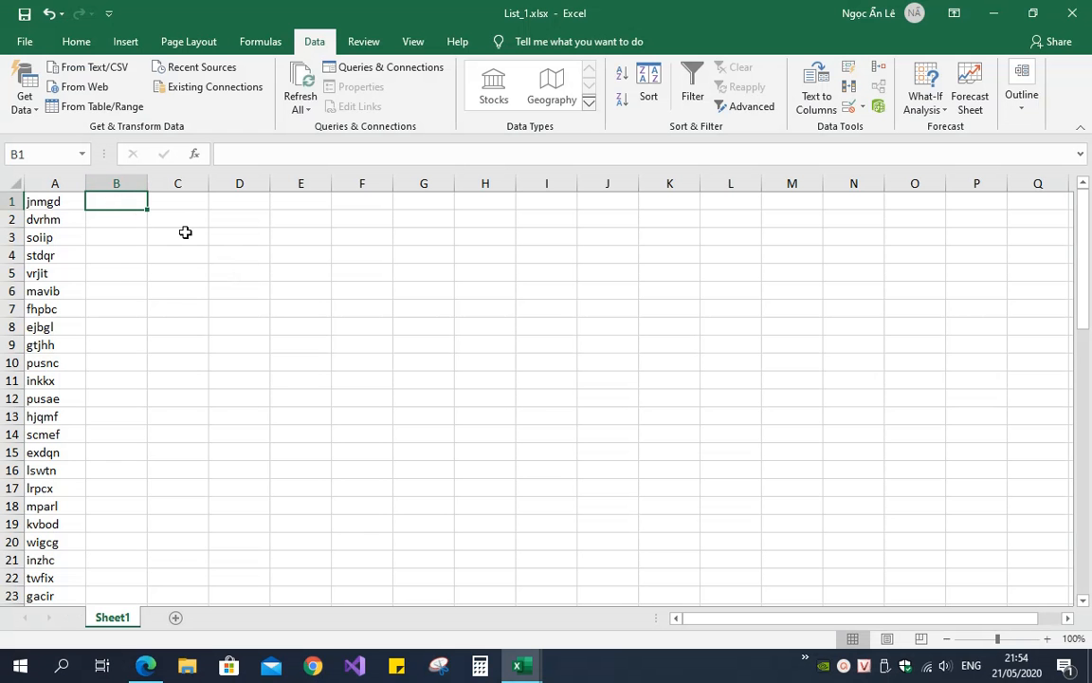
{"action": "type", "text": "=COU"}
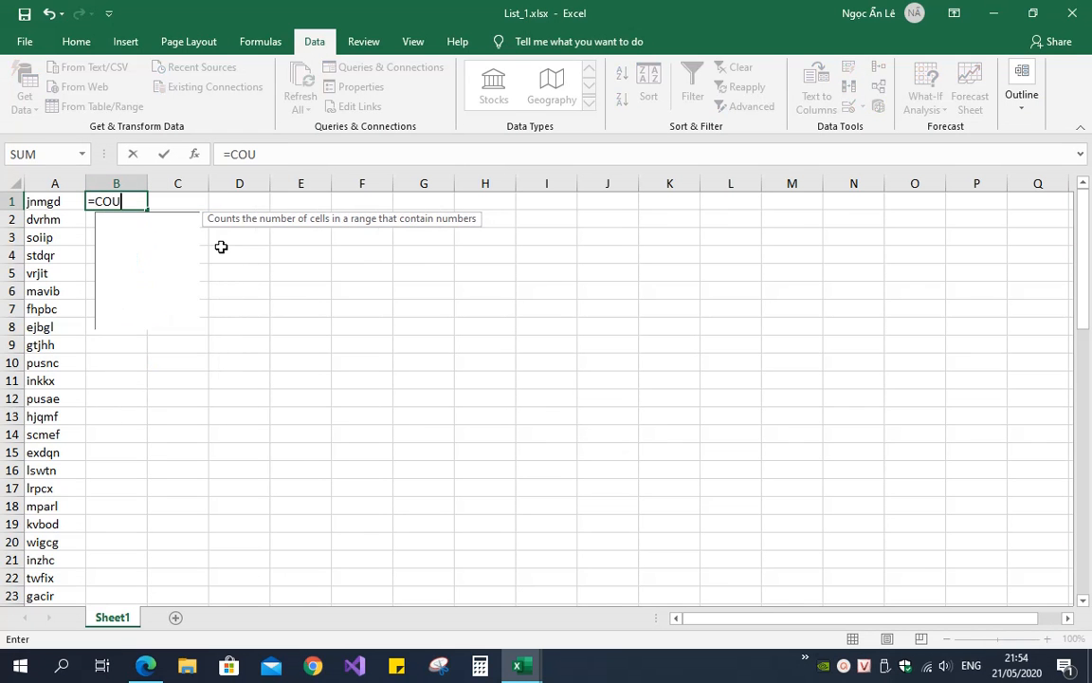
{"action": "type", "text": "NTIF("}
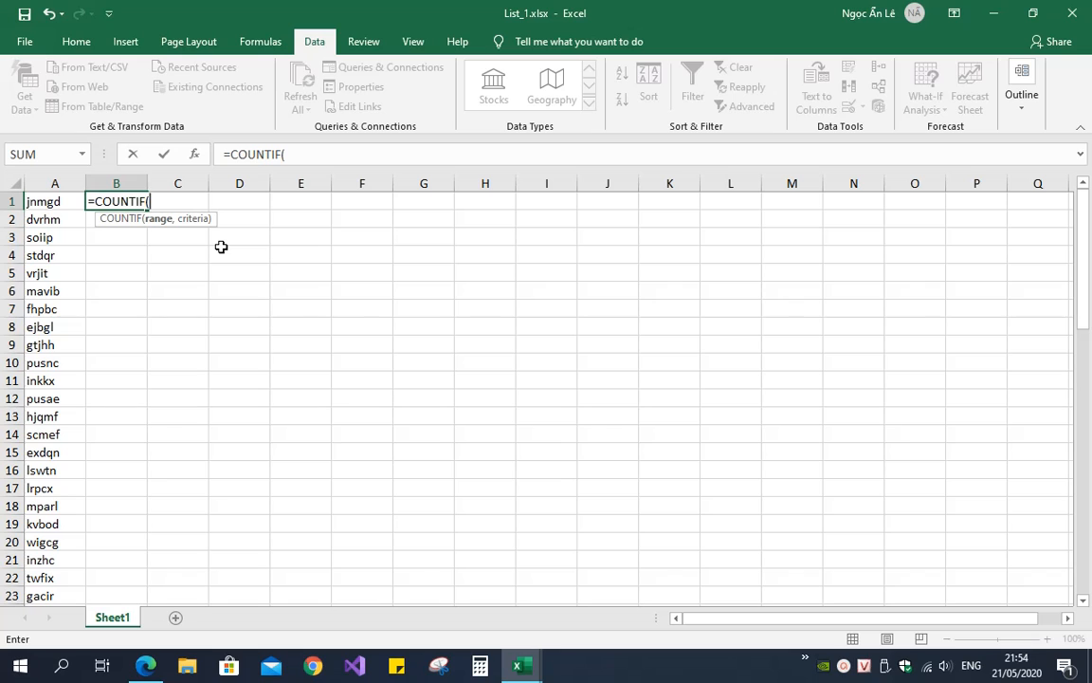
{"action": "mouse_move", "coordinate": [522, 664]}
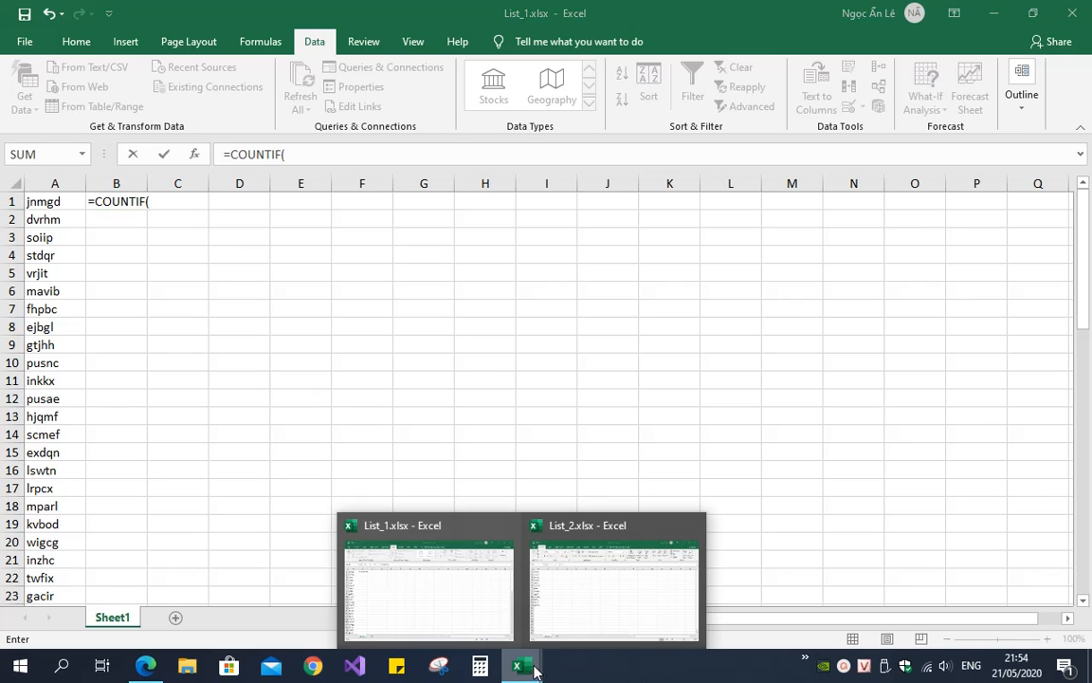
{"action": "left_click", "coordinate": [563, 576]}
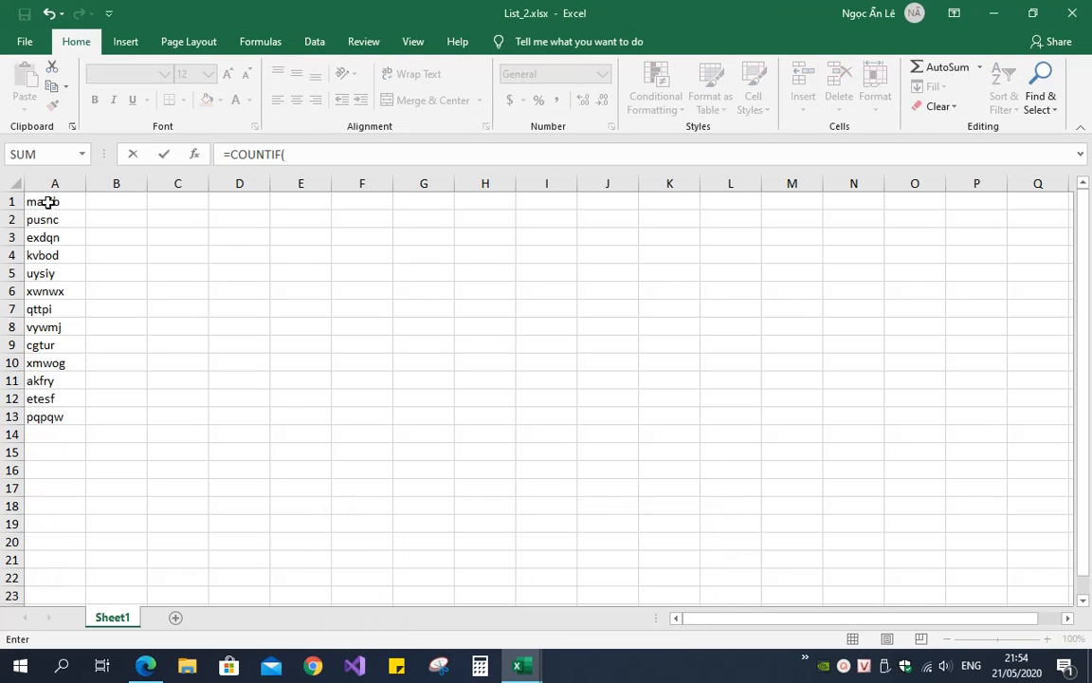
{"action": "left_click_drag", "start_coordinate": [58, 206], "coordinate": [69, 418]}
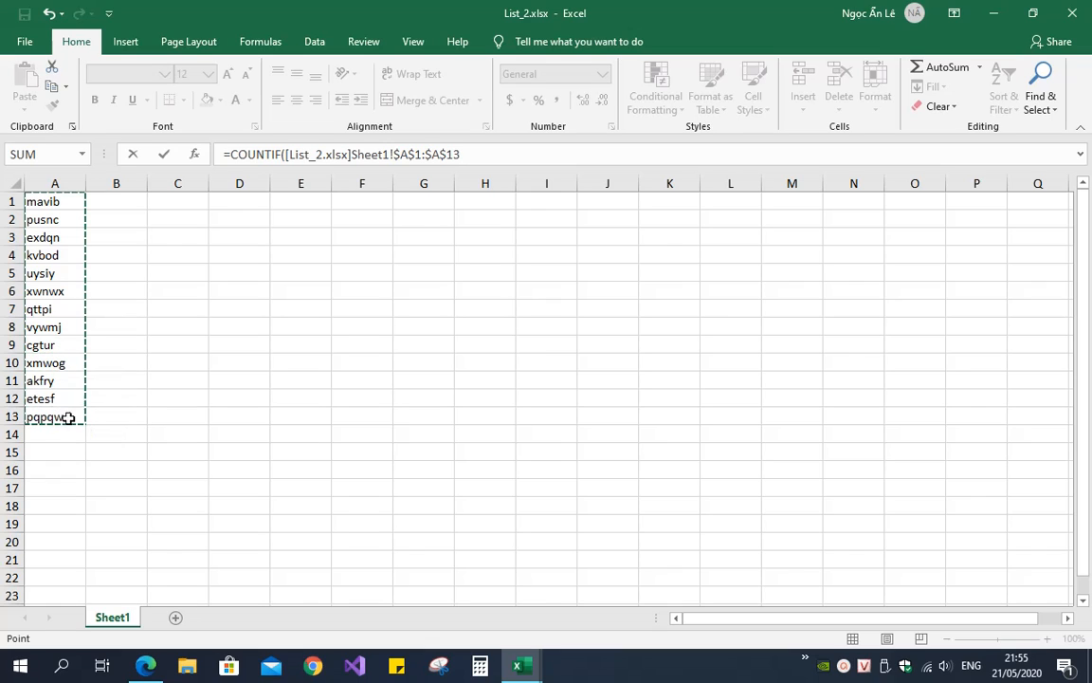
{"action": "left_click", "coordinate": [468, 154]}
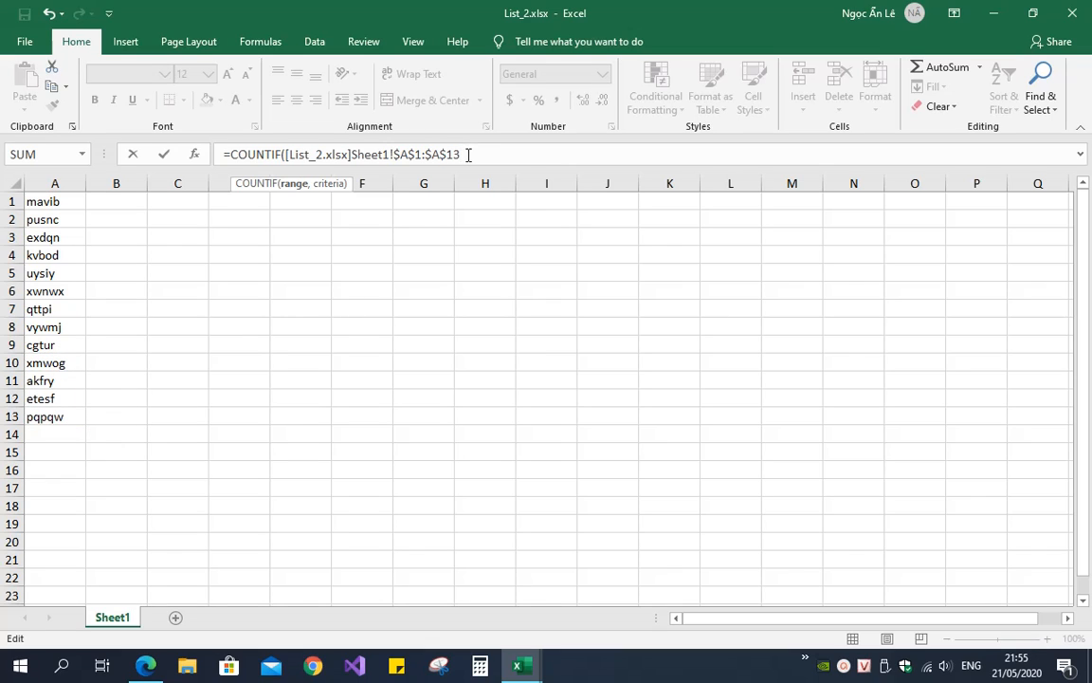
{"action": "type", "text": ","}
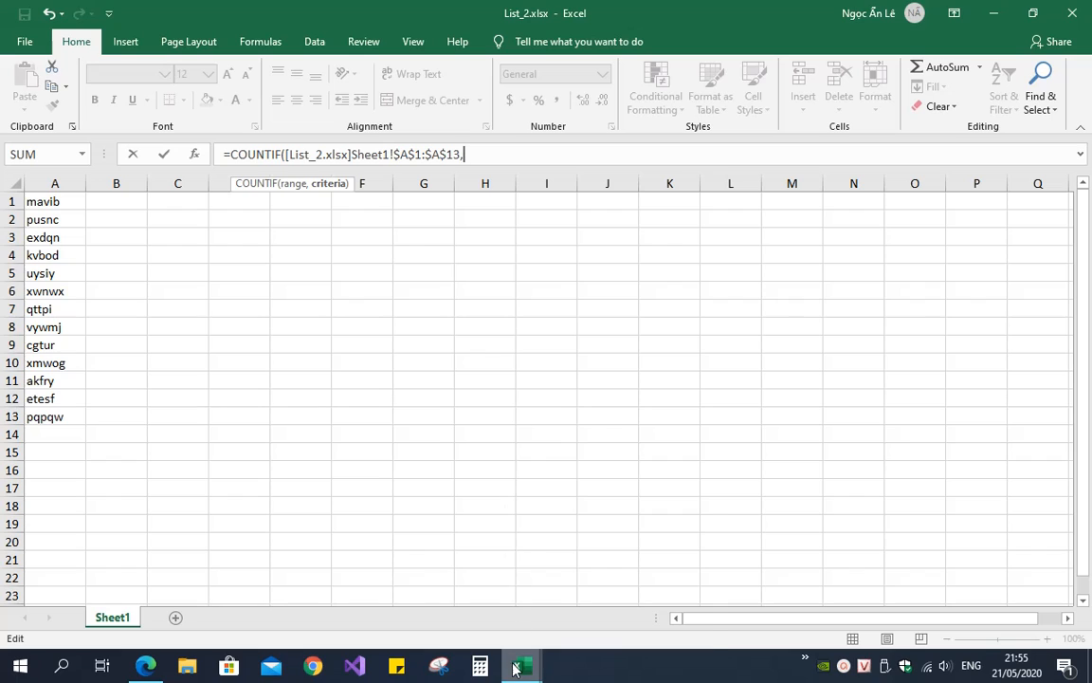
Step: Complete the COUNTIF formula in List_1 with cell A1 as the criterion and enter it
{"action": "mouse_move", "coordinate": [520, 664]}
{"action": "left_click", "coordinate": [453, 607]}
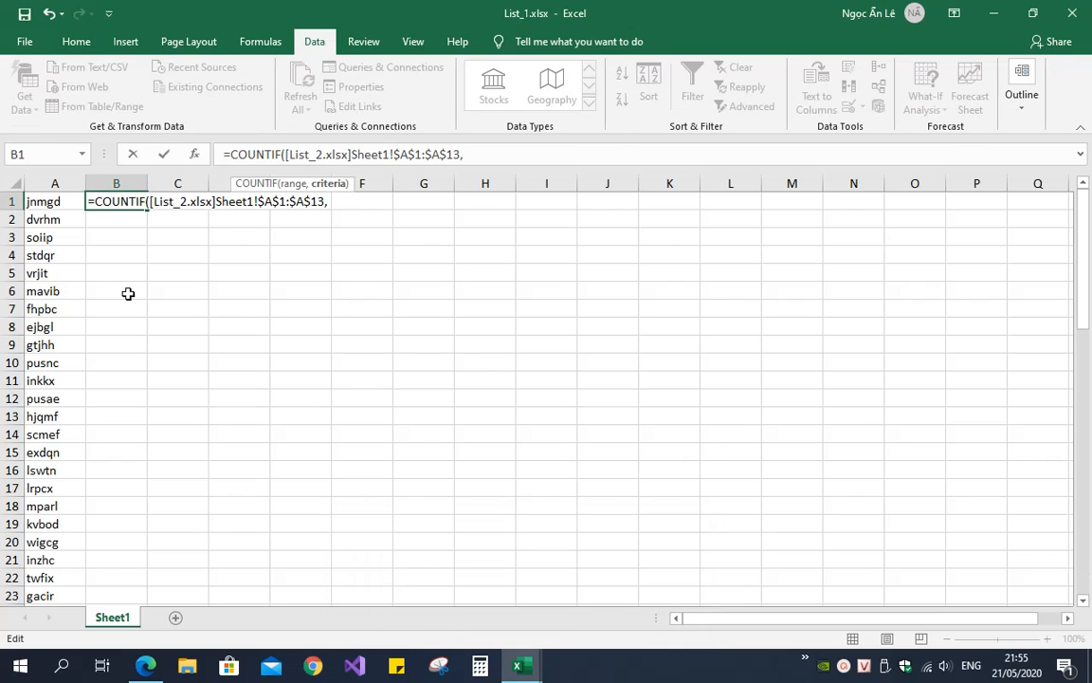
{"action": "left_click", "coordinate": [62, 204]}
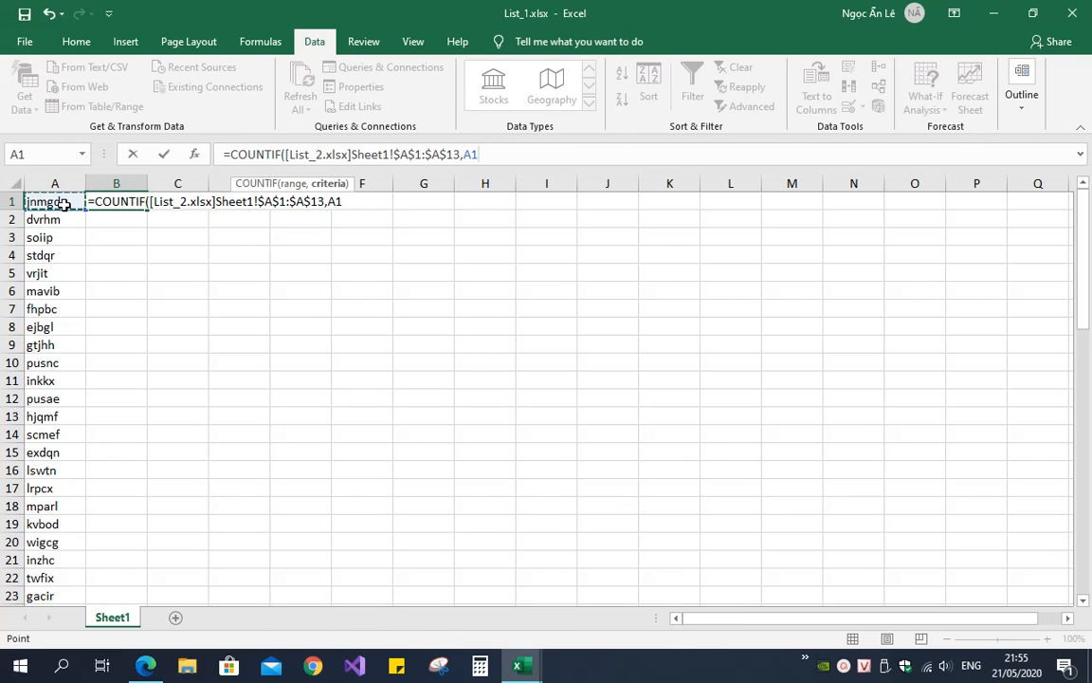
{"action": "type", "text": ")"}
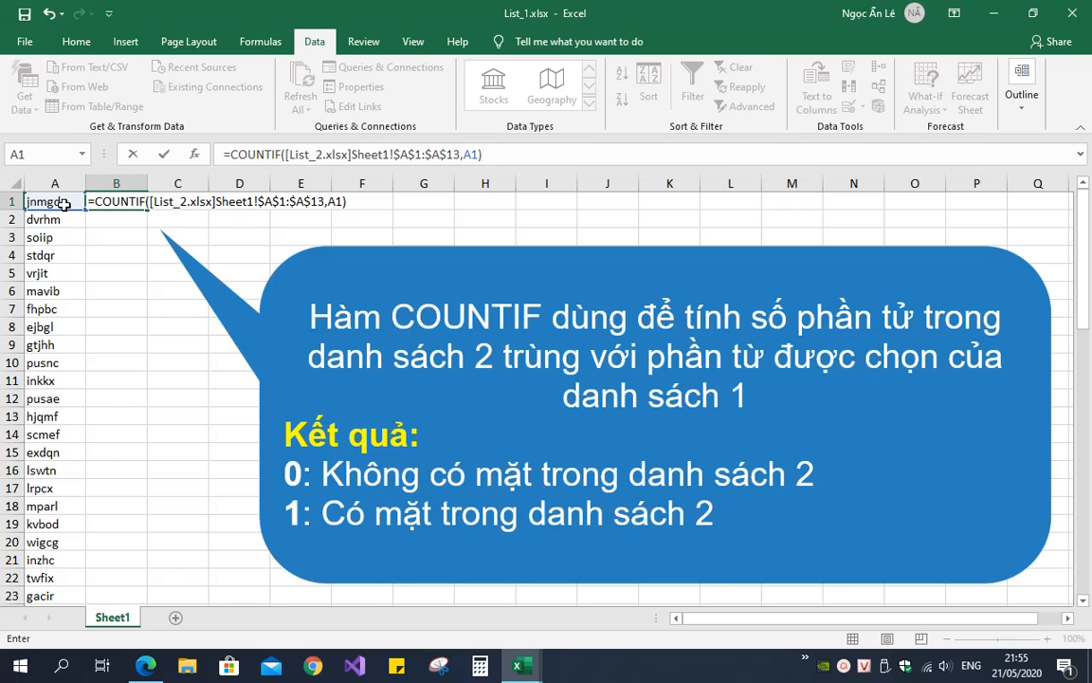
{"action": "key", "text": "Return"}
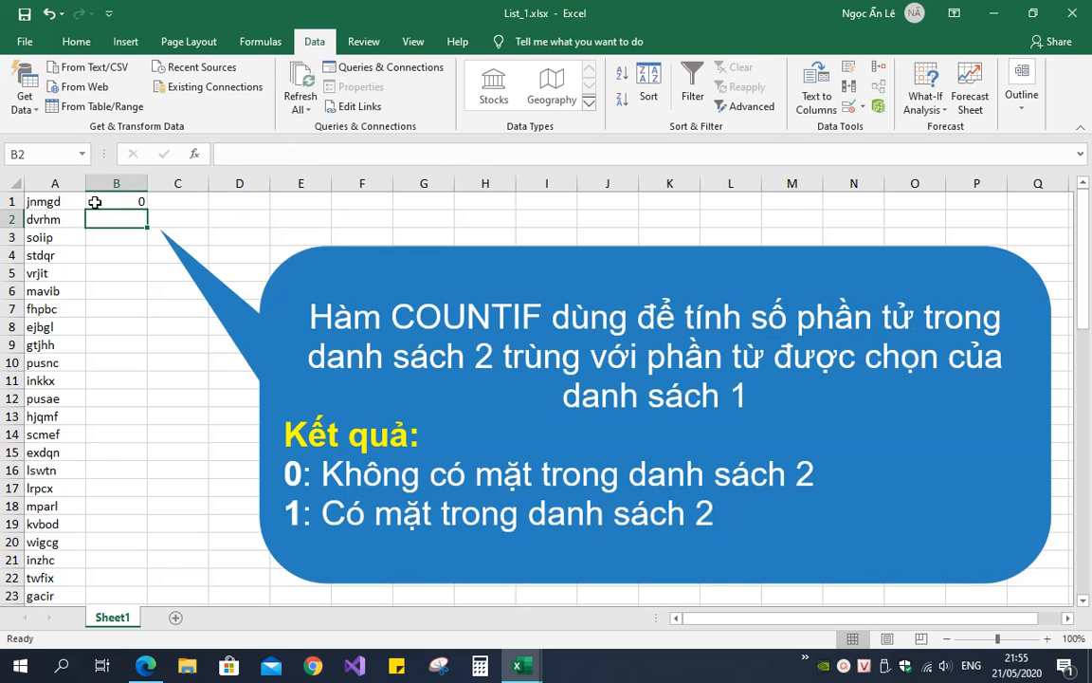
Step: Copy the COUNTIF formula from B1 down column B to the last entry of the list
{"action": "left_click", "coordinate": [103, 202]}
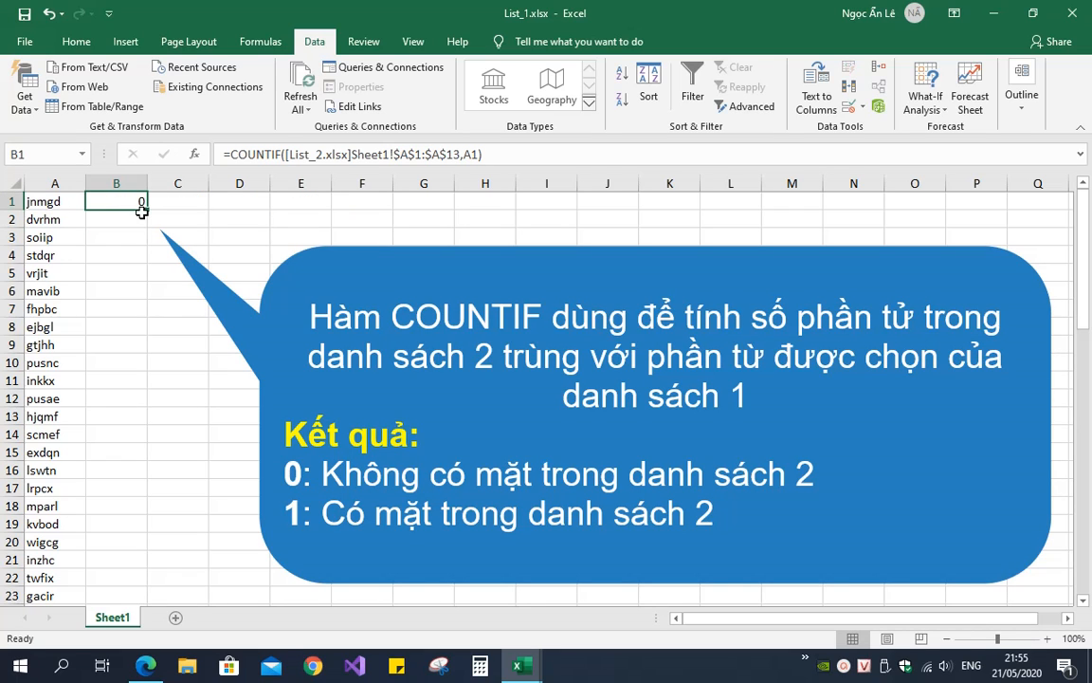
{"action": "left_click_drag", "start_coordinate": [147, 212], "coordinate": [141, 373]}
{"action": "double_click", "coordinate": [144, 372]}
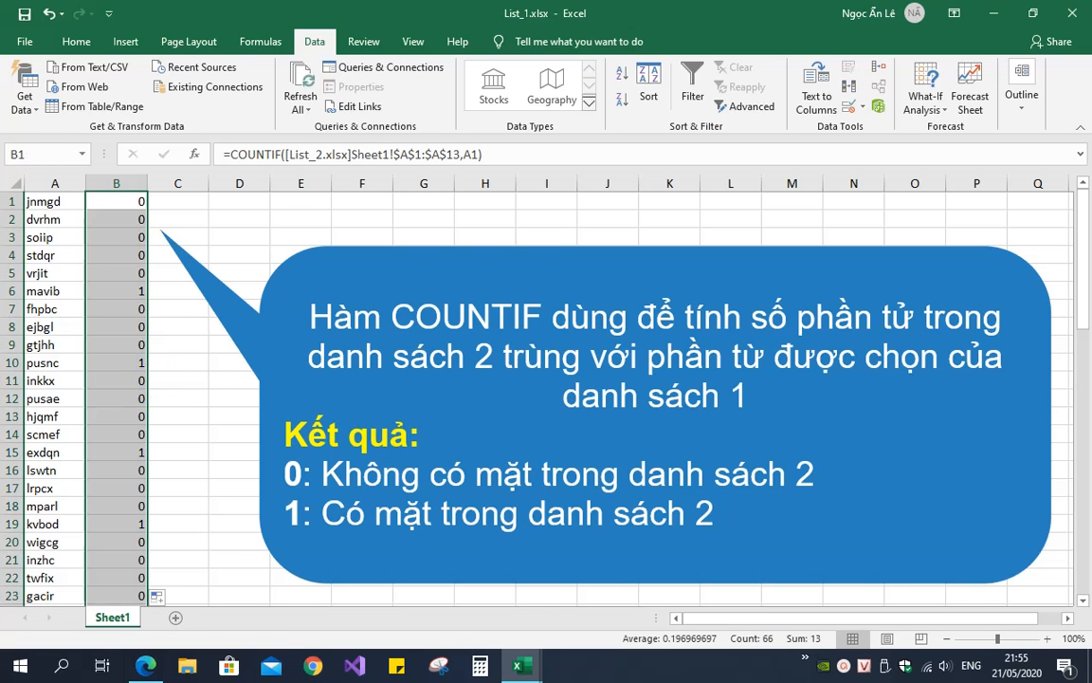
{"action": "mouse_move", "coordinate": [1082, 224]}
{"action": "left_mouse_down"}
{"action": "mouse_move", "coordinate": [1075, 541]}
{"action": "mouse_move", "coordinate": [1080, 211]}
{"action": "left_mouse_up"}
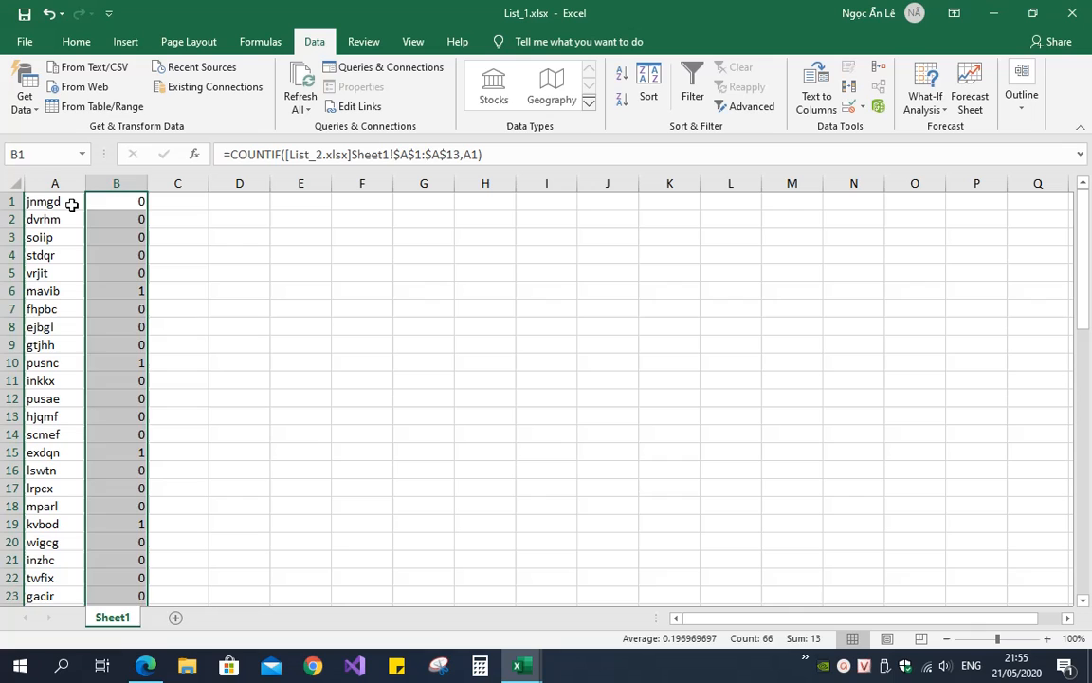
Step: Turn on filtering for the list and filter column B to show only the rows with value 1
{"action": "left_click", "coordinate": [70, 203]}
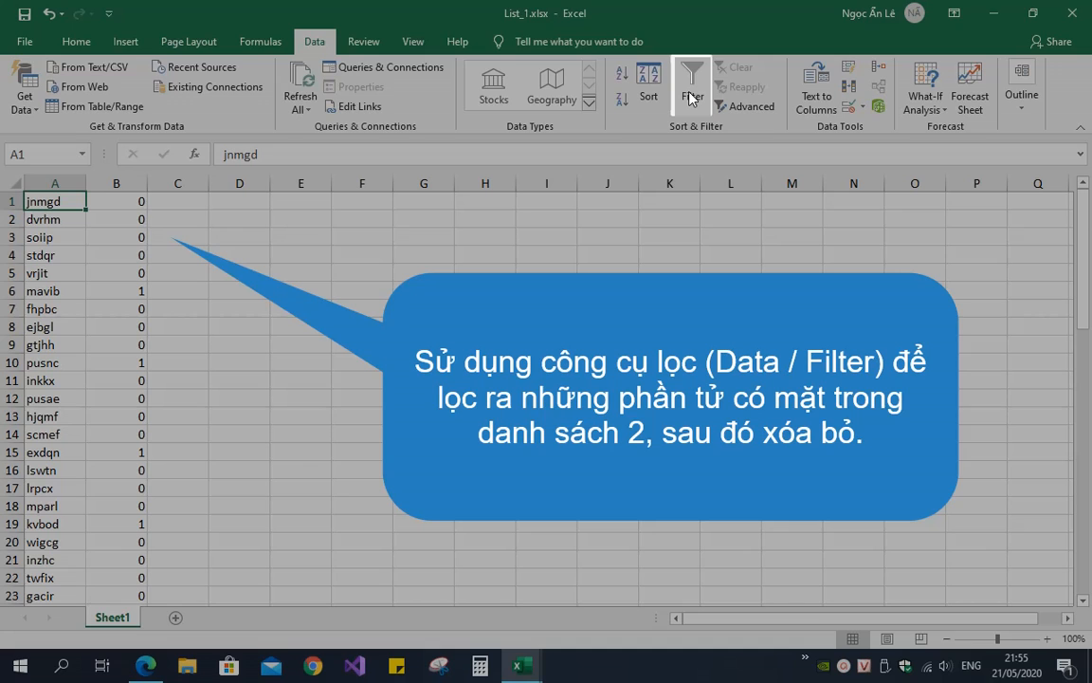
{"action": "left_click", "coordinate": [691, 99]}
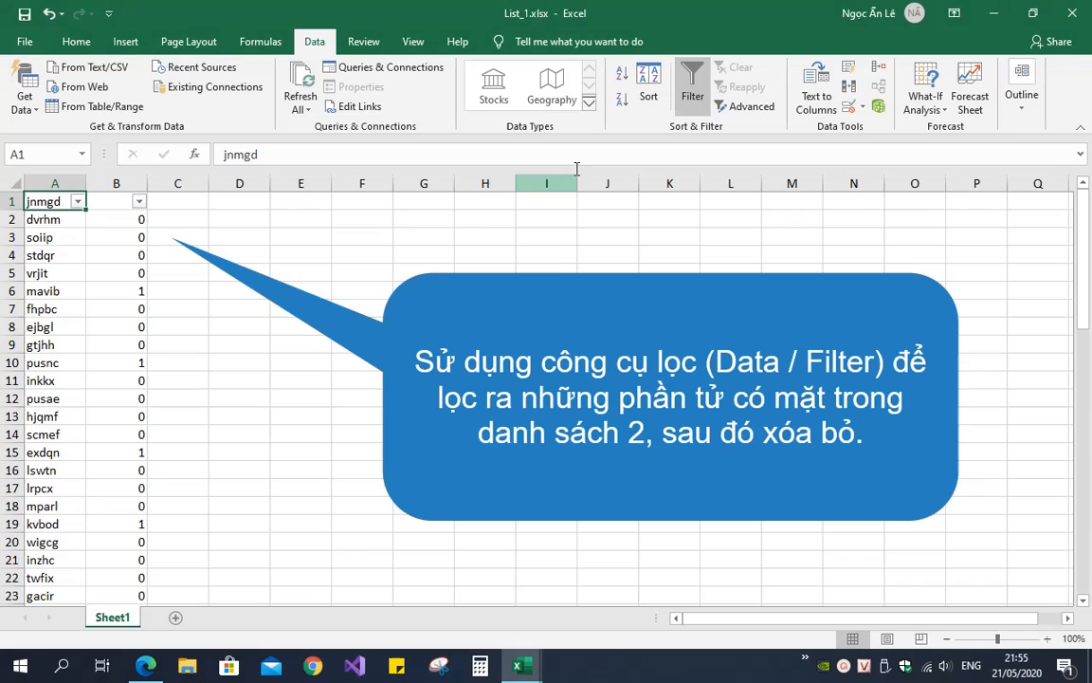
{"action": "left_click", "coordinate": [141, 205]}
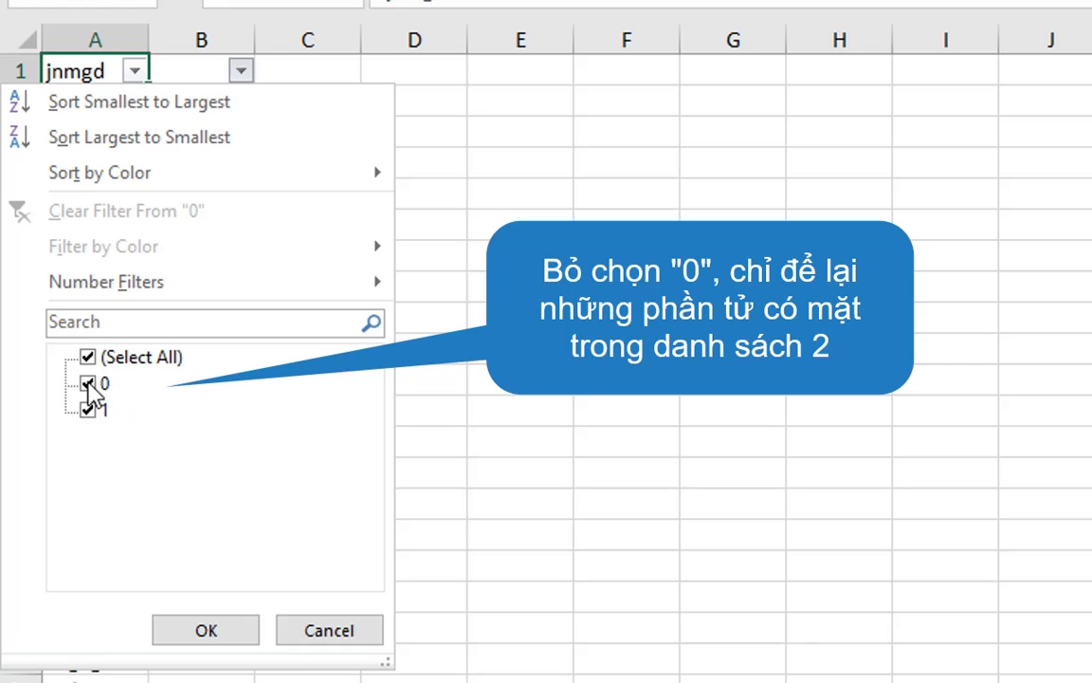
{"action": "left_click", "coordinate": [86, 385]}
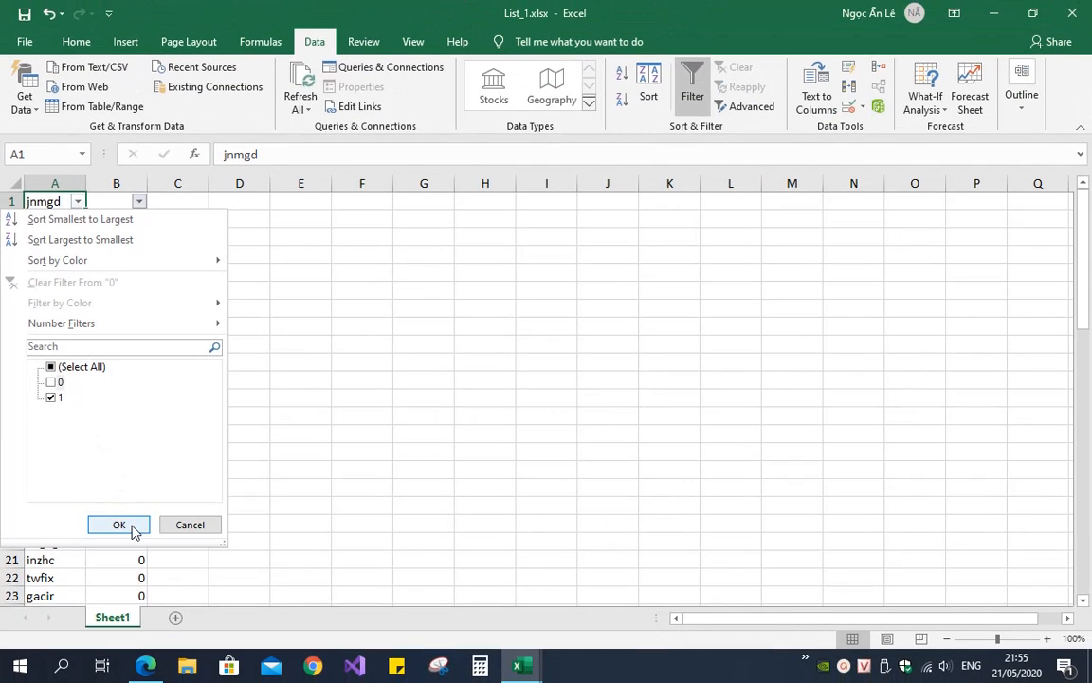
{"action": "left_click", "coordinate": [119, 525]}
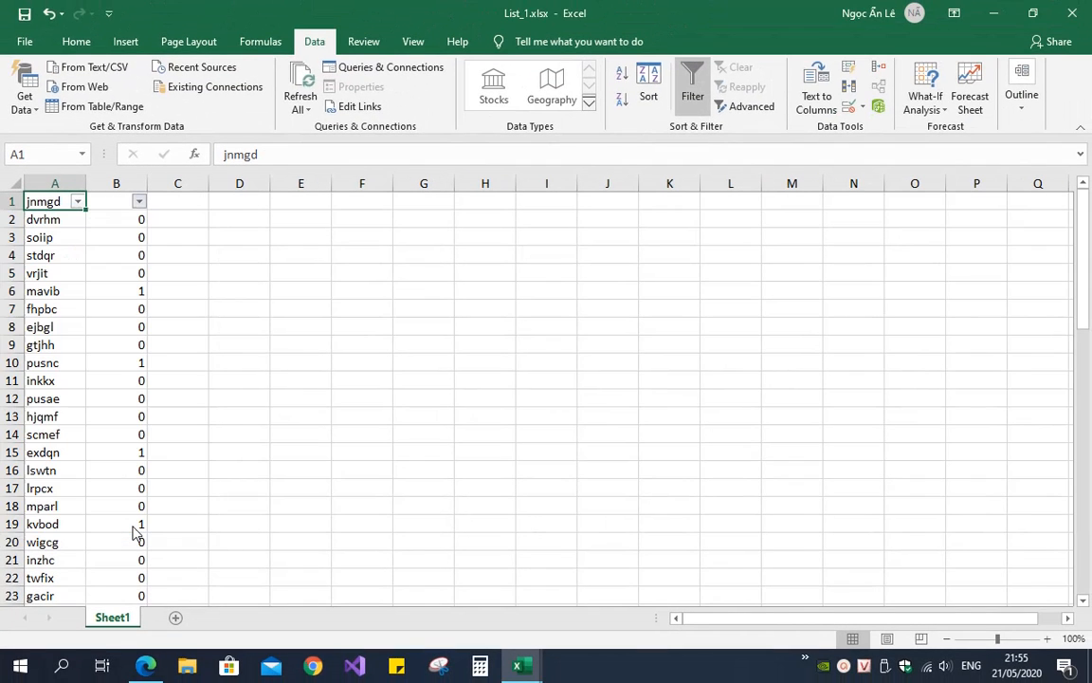
{"action": "left_click", "coordinate": [236, 347]}
{"action": "left_click", "coordinate": [140, 452]}
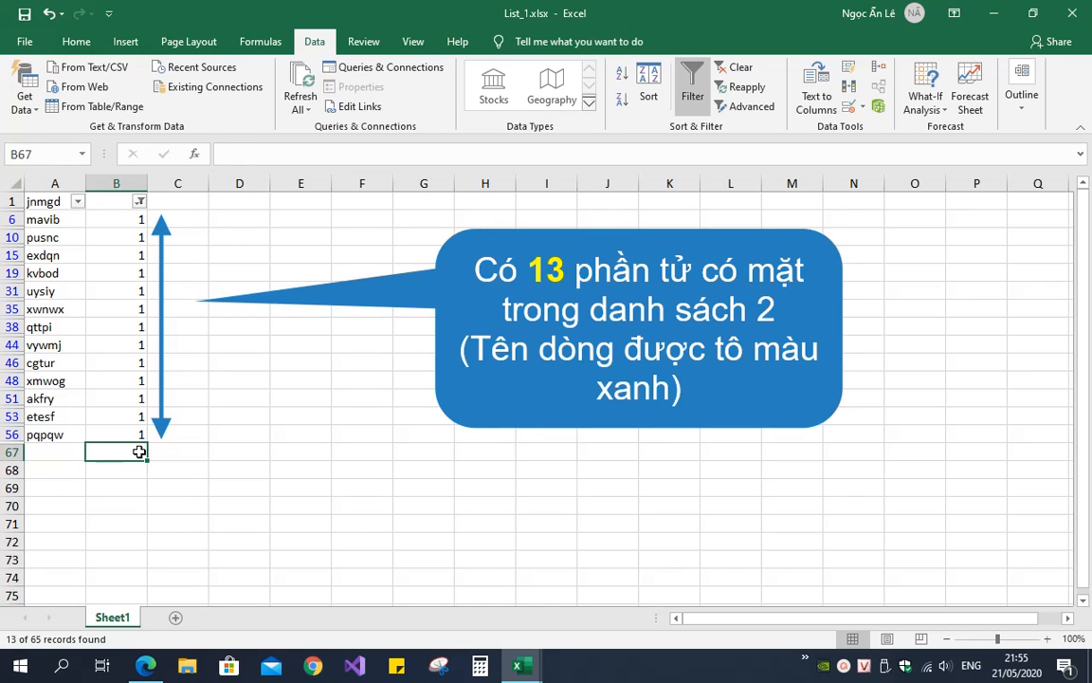
{"action": "key", "text": "Return"}
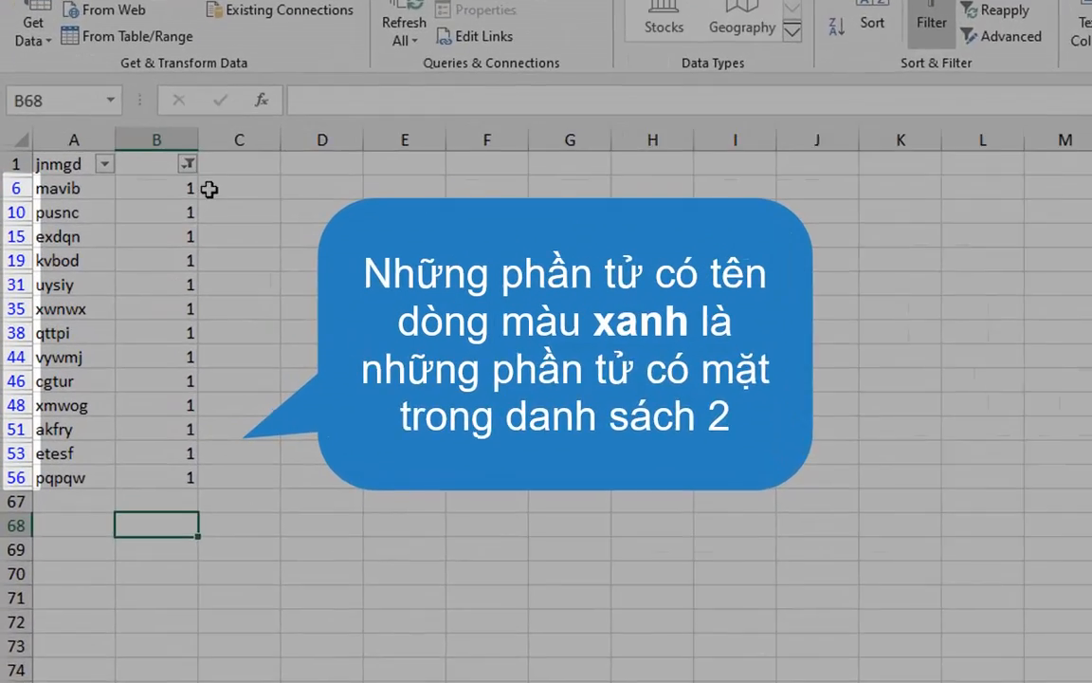
{"action": "left_click", "coordinate": [209, 190]}
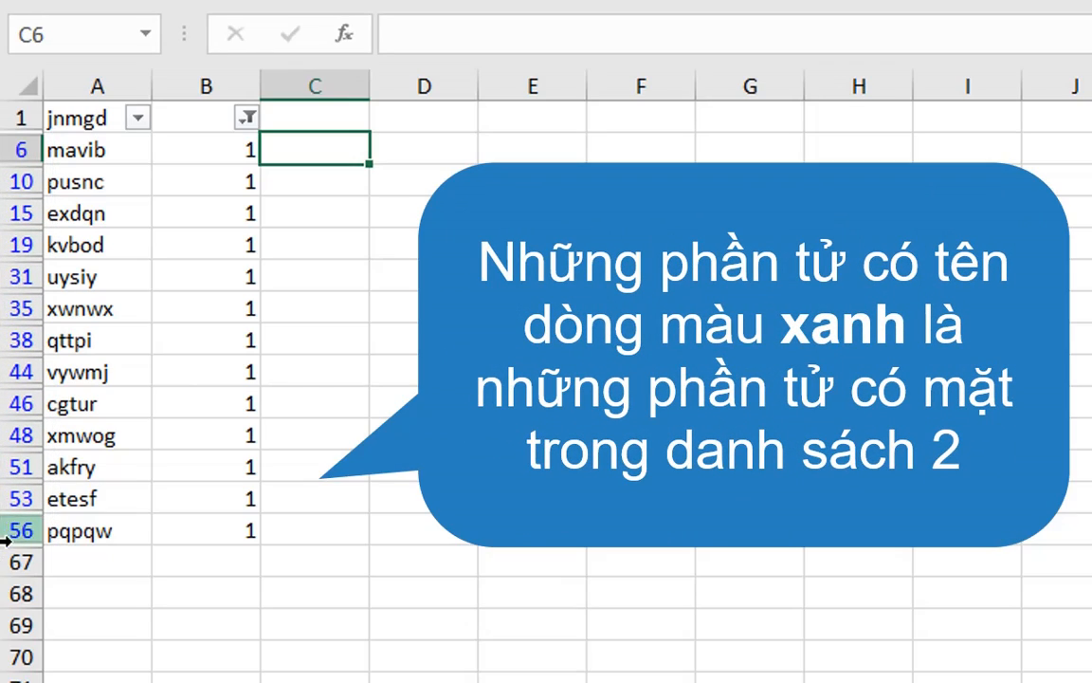
{"action": "left_click", "coordinate": [171, 591]}
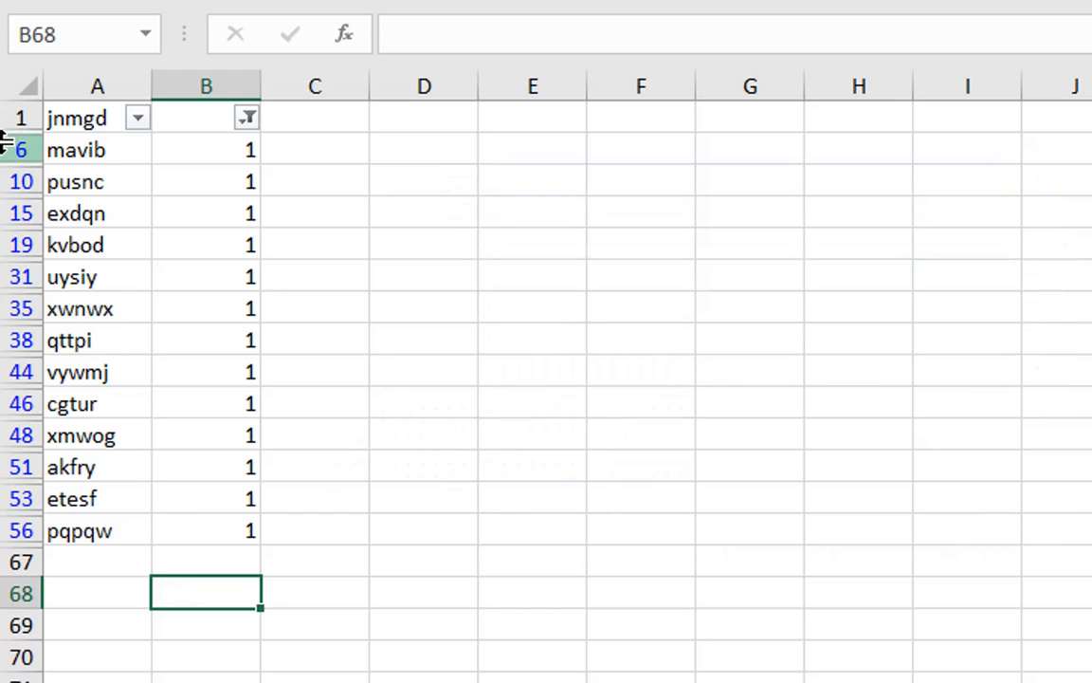
Step: Delete the filtered rows 6 through 56 that match List_2 and turn off the filter
{"action": "left_click_drag", "start_coordinate": [17, 144], "coordinate": [17, 531]}
{"action": "right_click", "coordinate": [19, 532]}
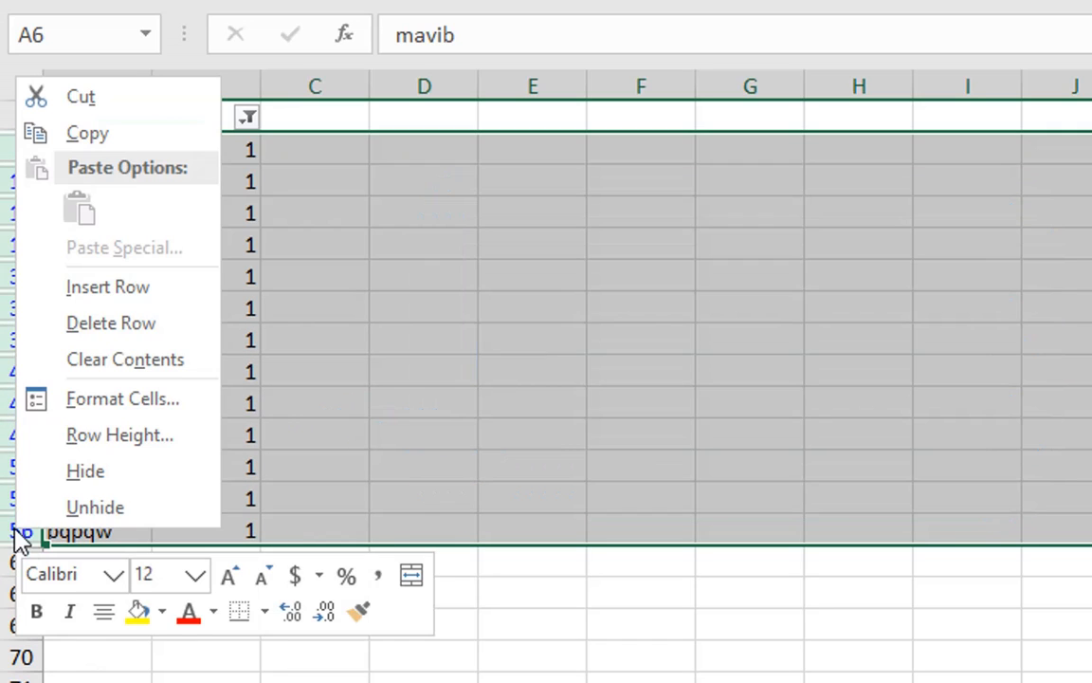
{"action": "left_click", "coordinate": [94, 325]}
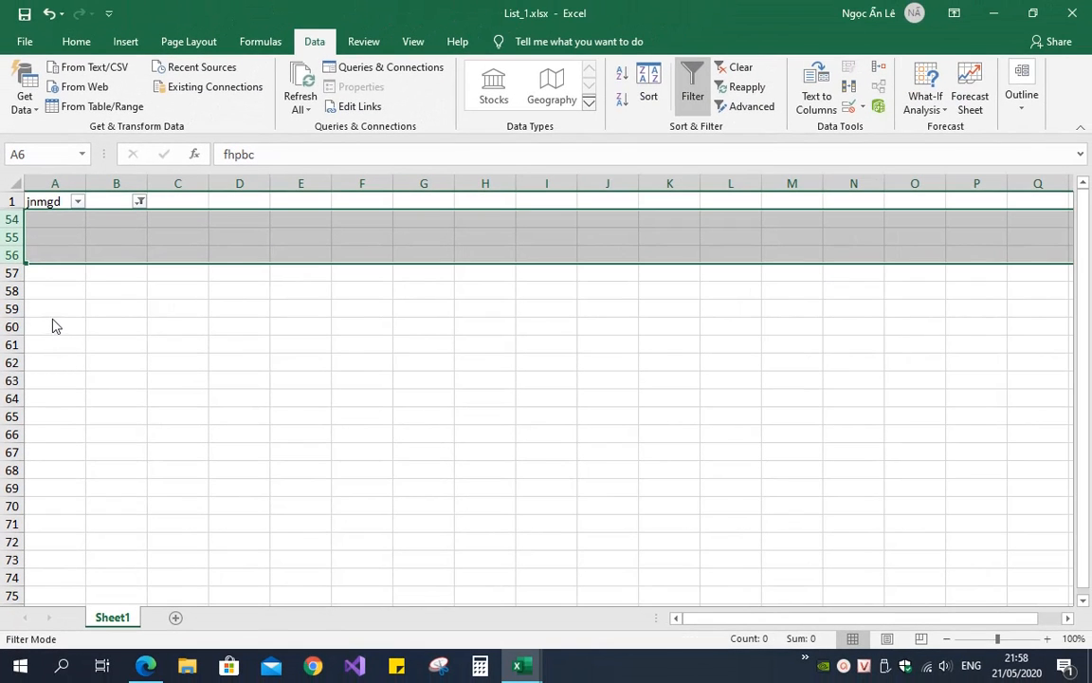
{"action": "left_click", "coordinate": [700, 95]}
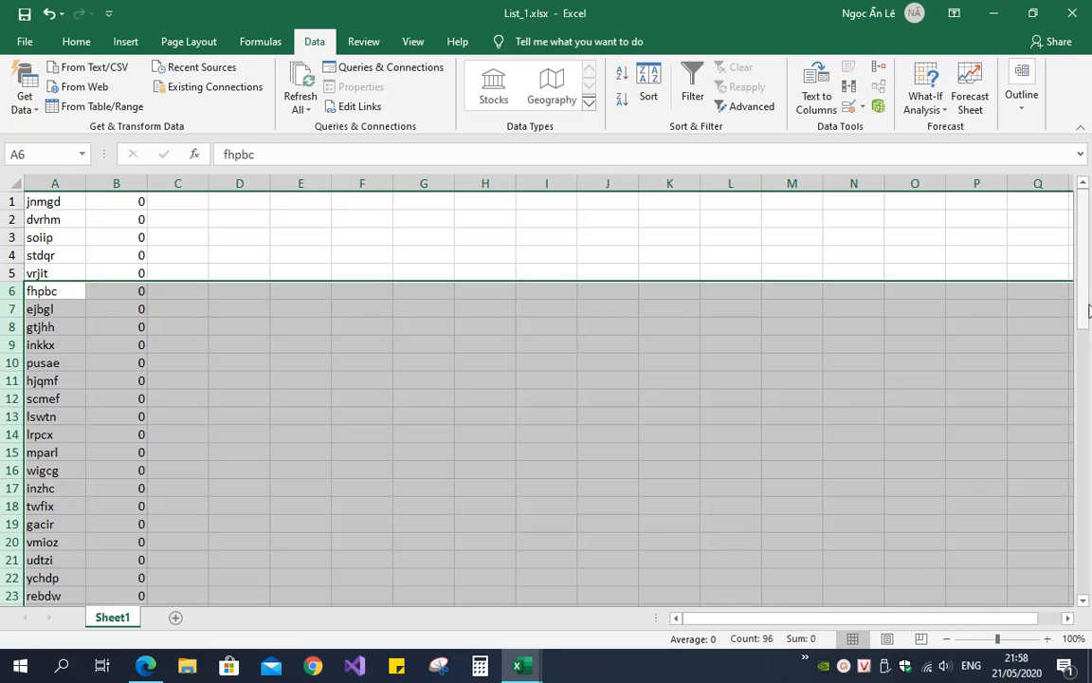
Step: Check the last row of the remaining list and return to its beginning
{"action": "left_click_drag", "start_coordinate": [1089, 310], "coordinate": [1090, 526]}
{"action": "left_click", "coordinate": [91, 441]}
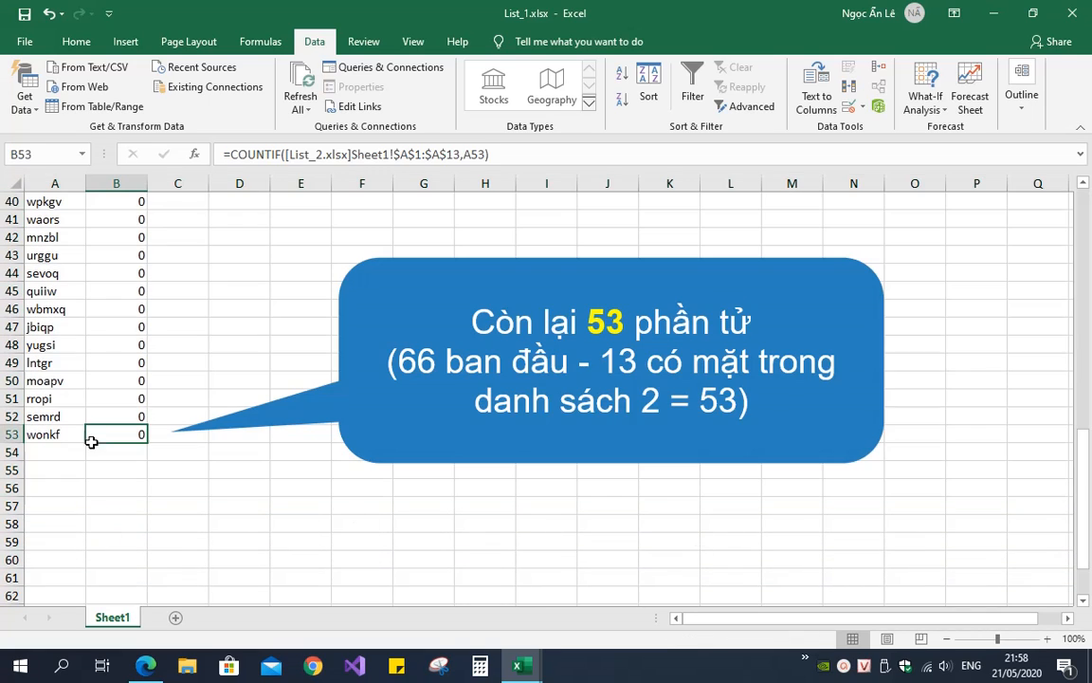
{"action": "left_click", "coordinate": [12, 434]}
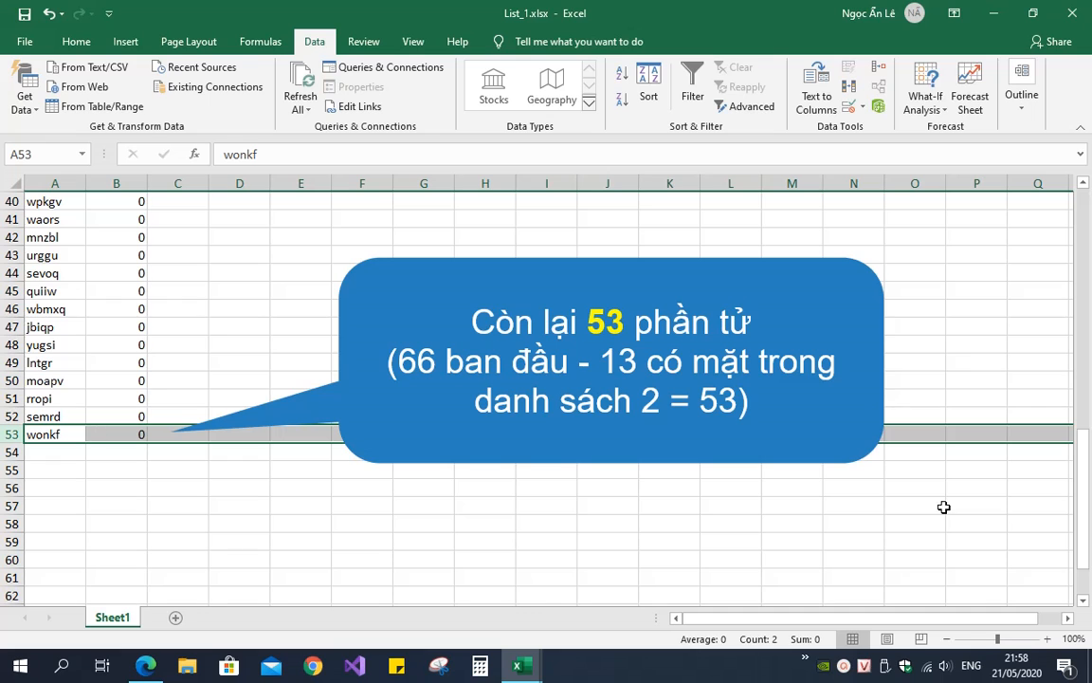
{"action": "left_click_drag", "start_coordinate": [1082, 509], "coordinate": [1082, 248]}
{"action": "left_click", "coordinate": [69, 202]}
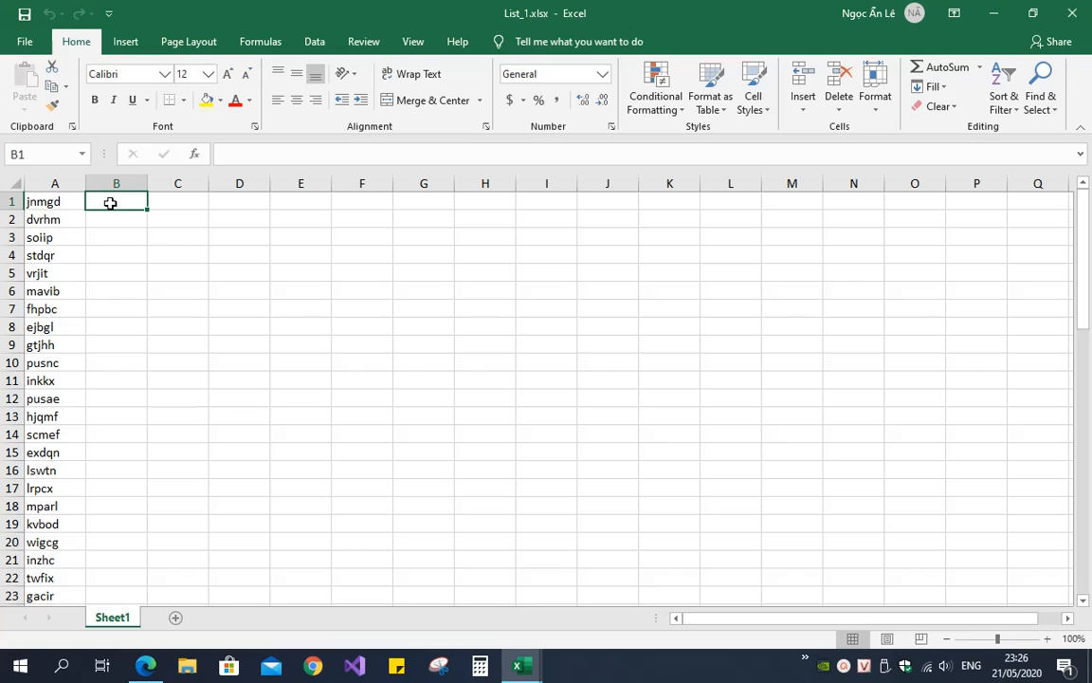
Step: Begin a formula in B1 that nests MATCH inside ISNUMBER, with A1 as the lookup value
{"action": "type", "text": "="}
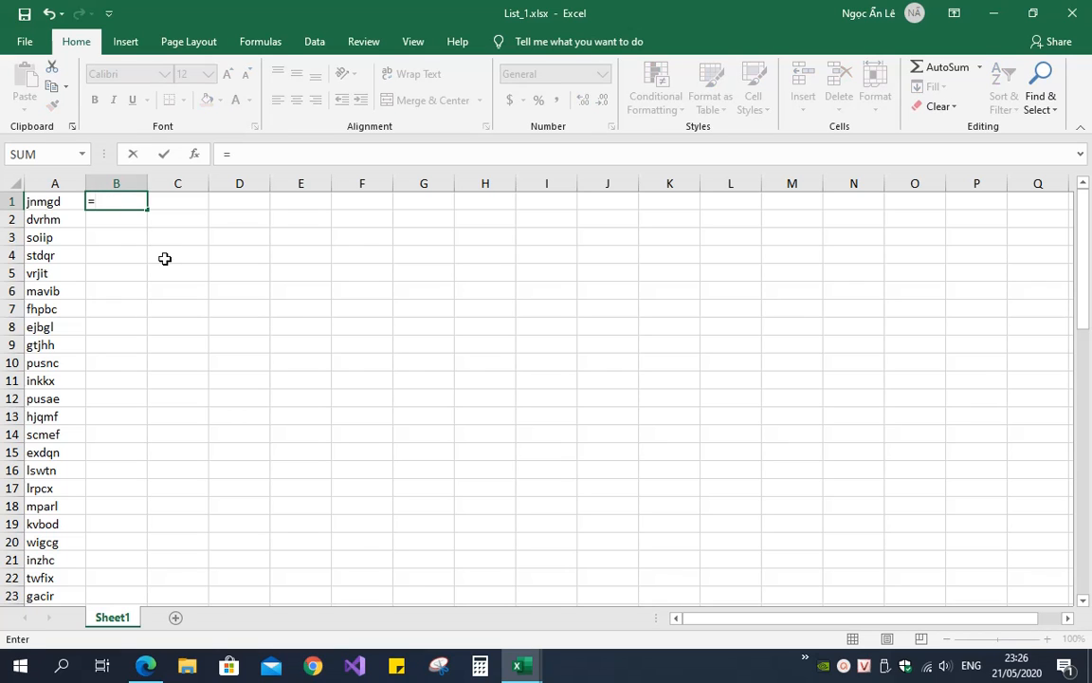
{"action": "type", "text": "ISNU"}
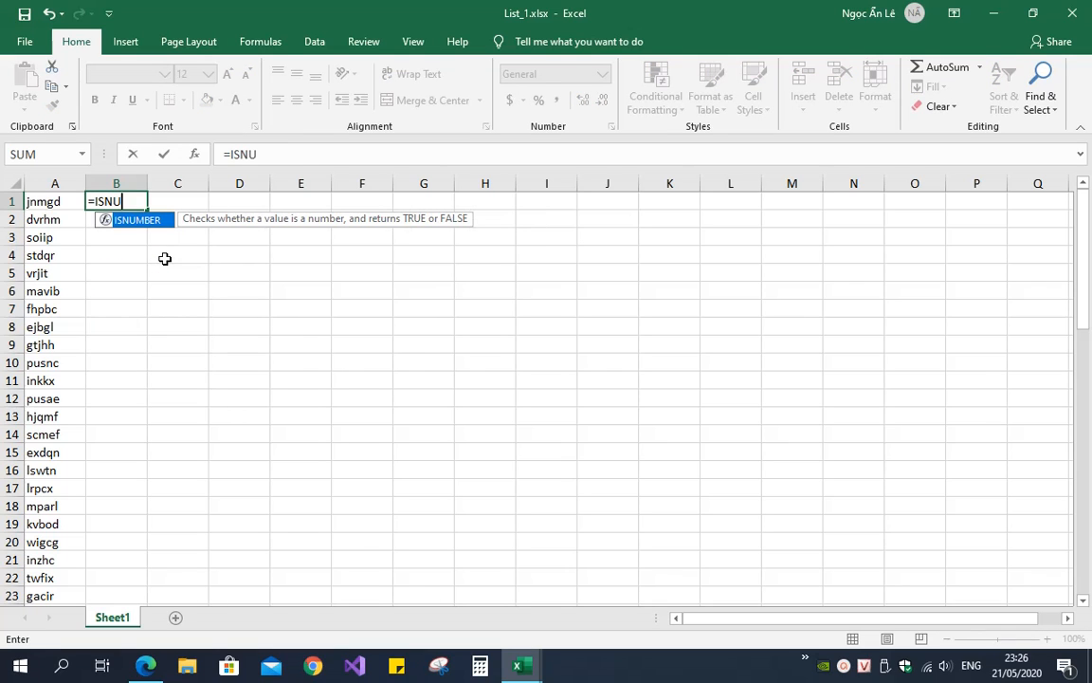
{"action": "type", "text": "M"}
{"action": "key", "text": "Tab"}
{"action": "type", "text": "M"}
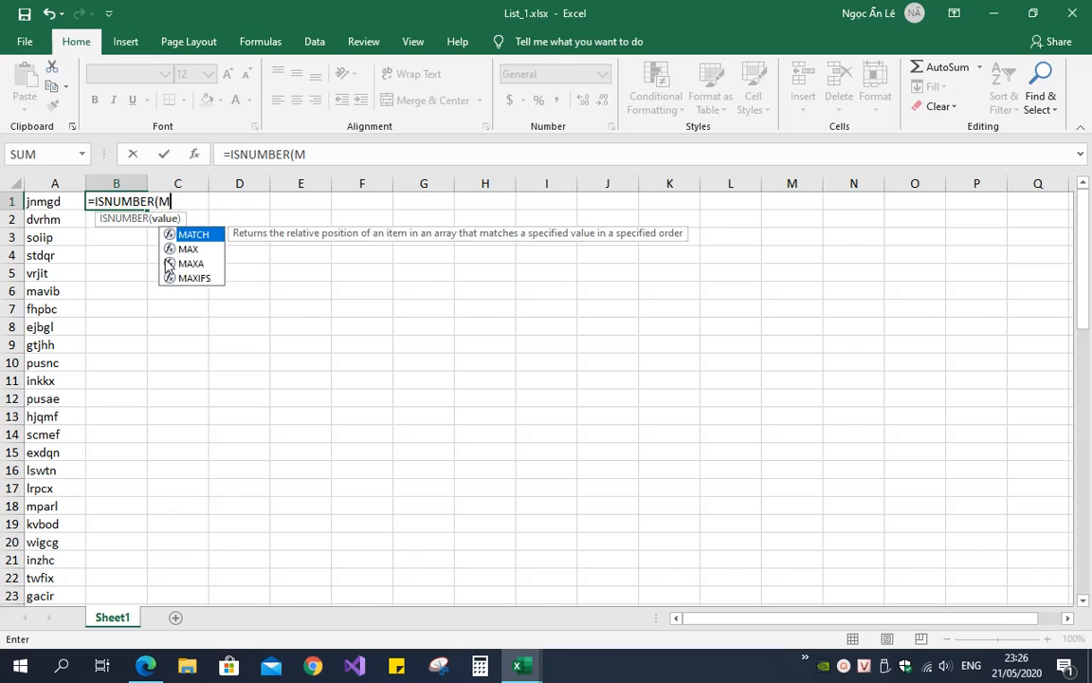
{"action": "type", "text": "AT"}
{"action": "key", "text": "Tab"}
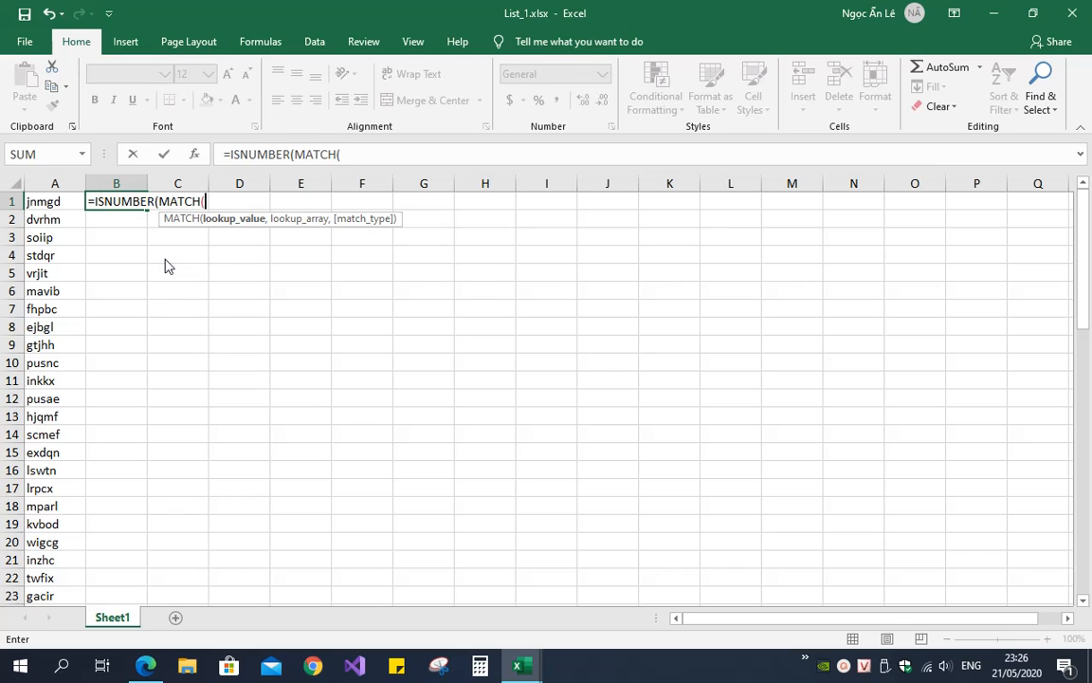
{"action": "left_click", "coordinate": [56, 199]}
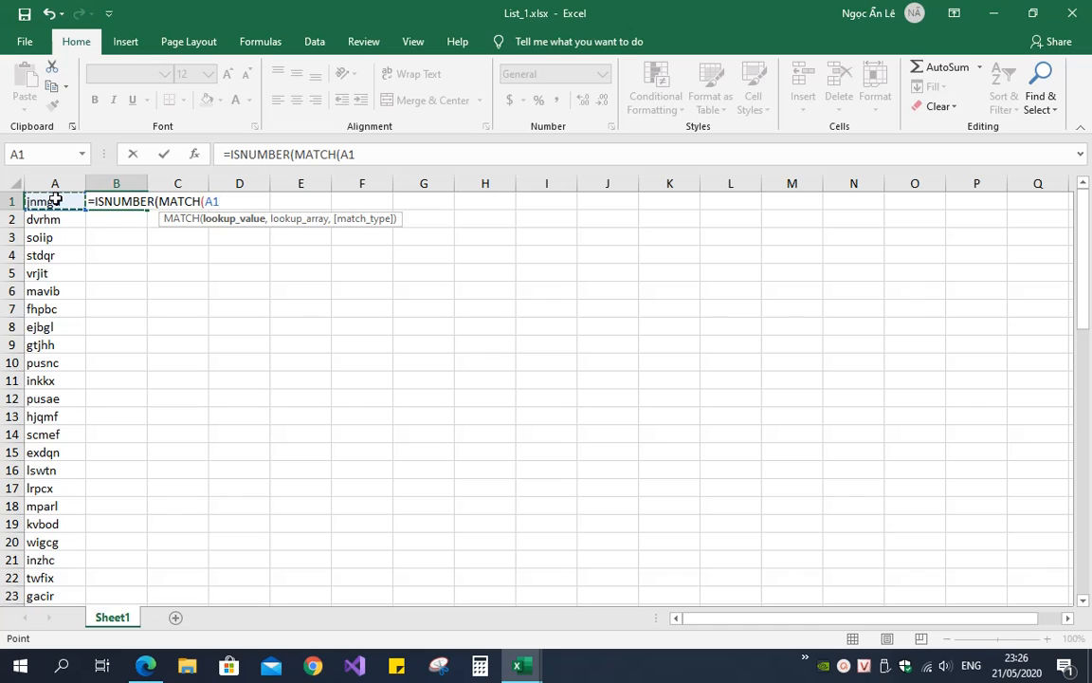
{"action": "type", "text": ","}
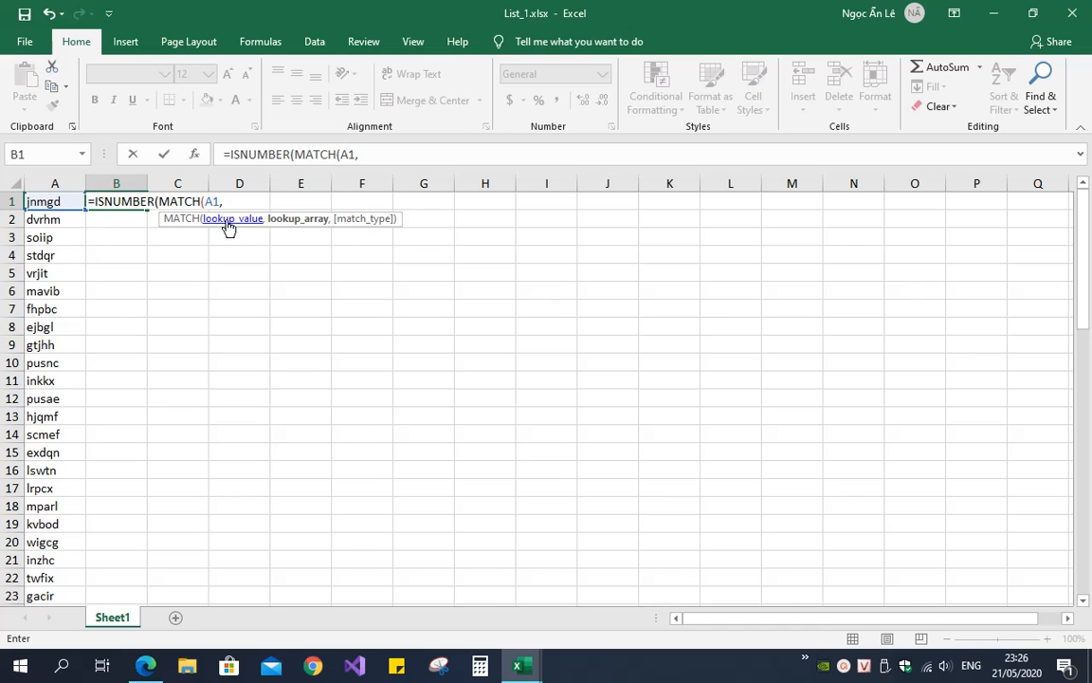
Step: Complete the MATCH with range $A$1:$A$13 of Sheet1 in List_2.xlsx as lookup array and exact match (0), and enter the formula
{"action": "mouse_move", "coordinate": [520, 669]}
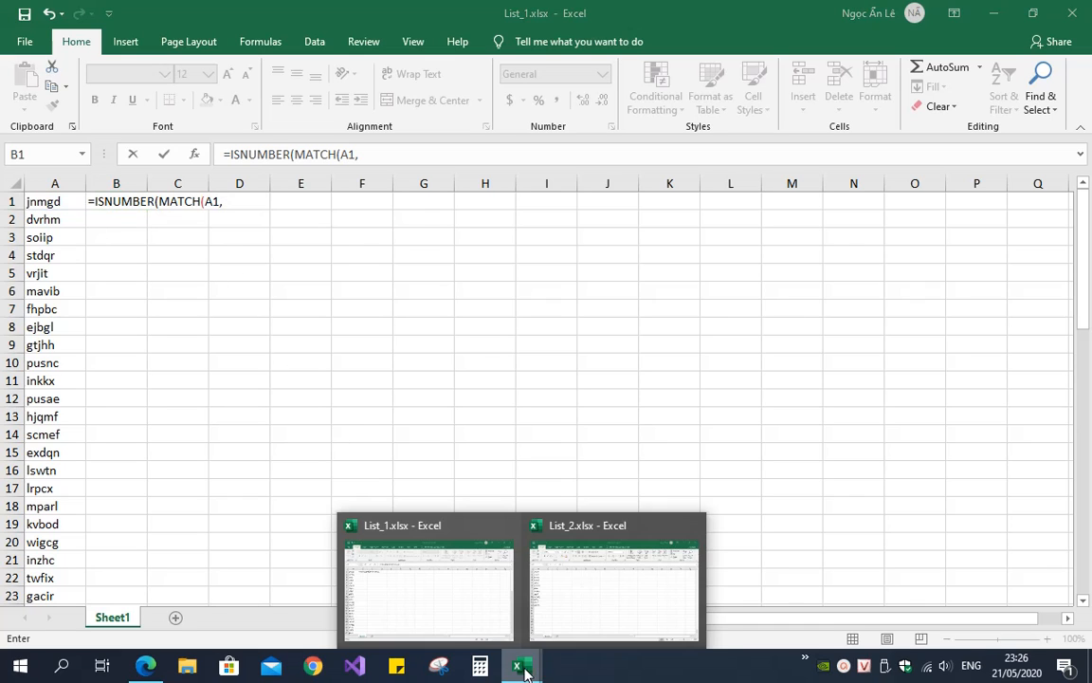
{"action": "left_click", "coordinate": [585, 622]}
{"action": "left_click_drag", "start_coordinate": [73, 202], "coordinate": [63, 418]}
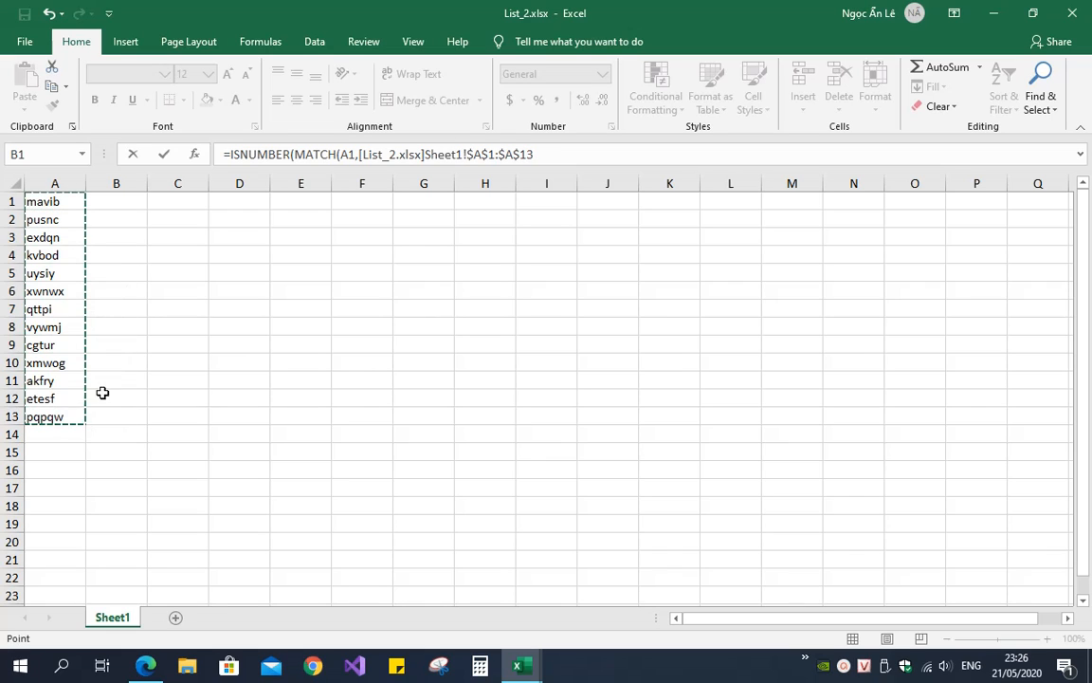
{"action": "left_click", "coordinate": [552, 159]}
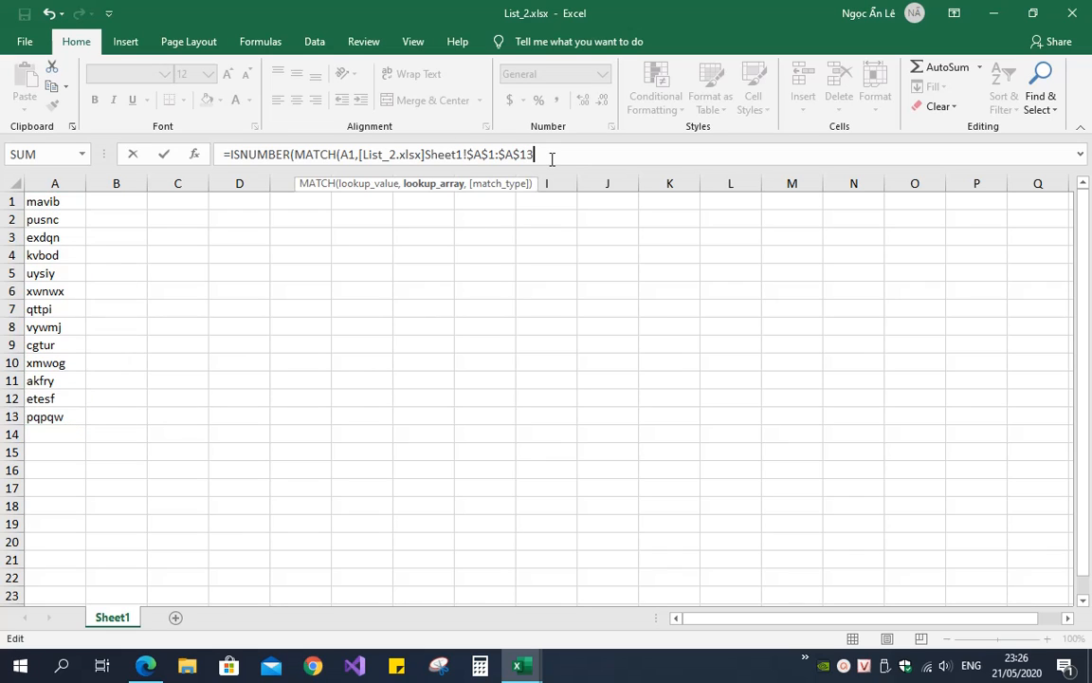
{"action": "type", "text": ","}
{"action": "left_click", "coordinate": [580, 216]}
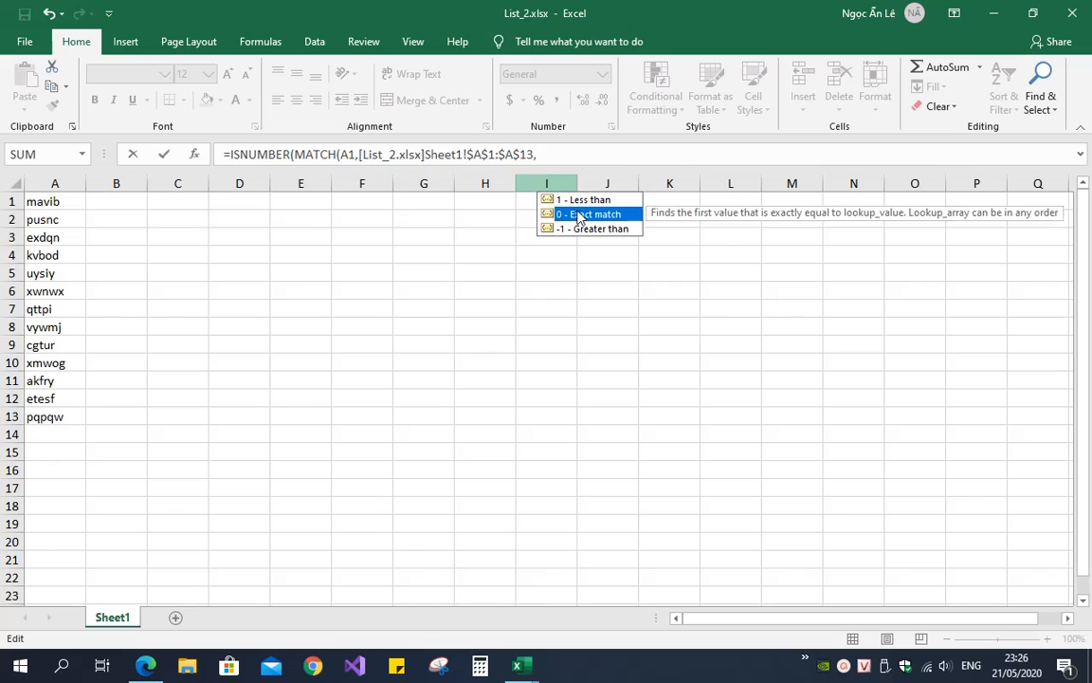
{"action": "double_click", "coordinate": [581, 217]}
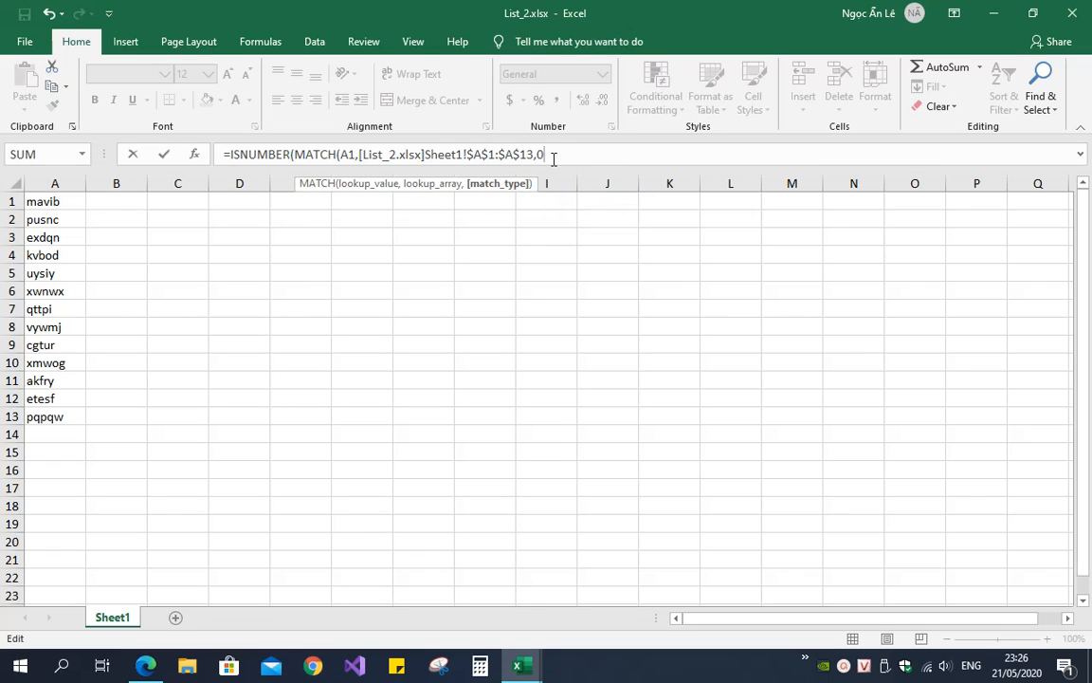
{"action": "type", "text": ")"}
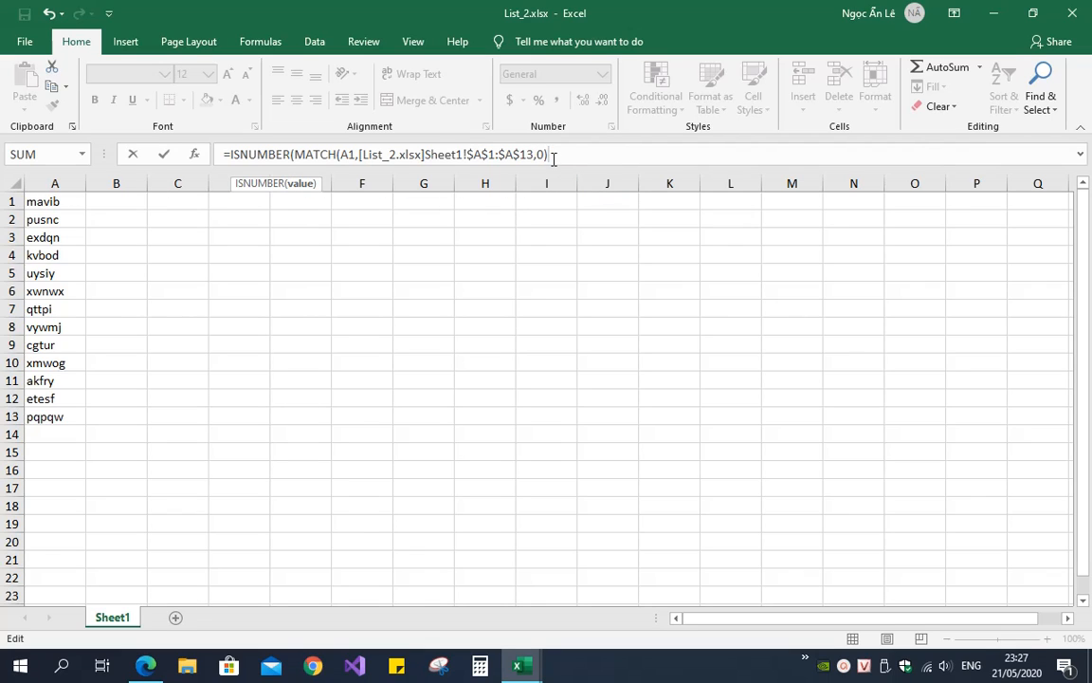
{"action": "type", "text": ")"}
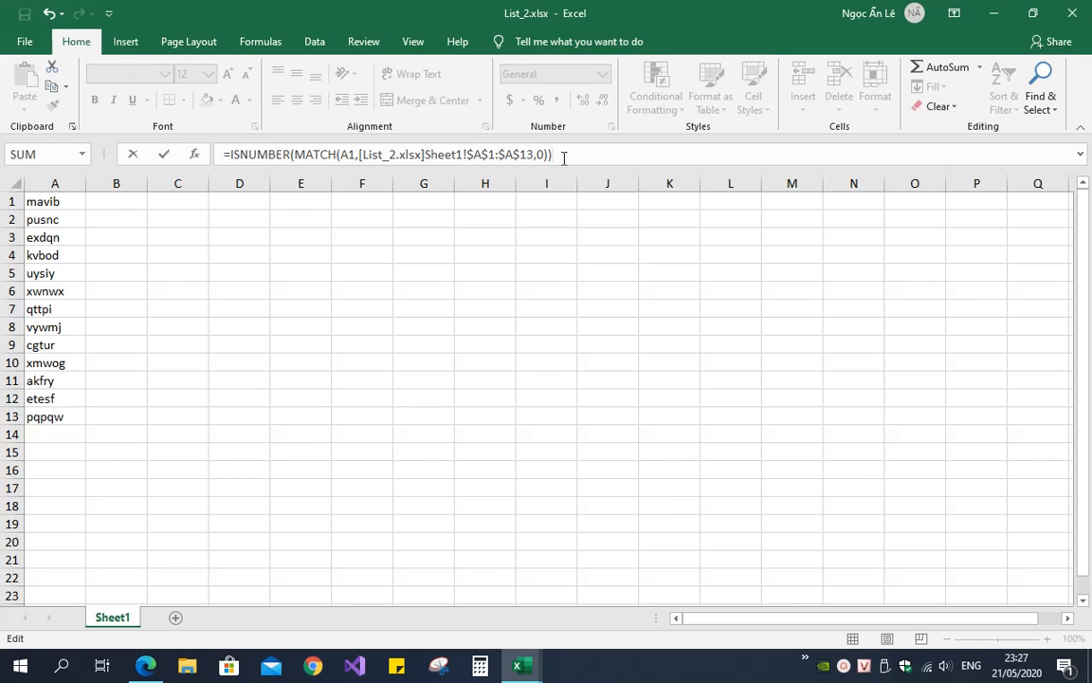
{"action": "key", "text": "Return"}
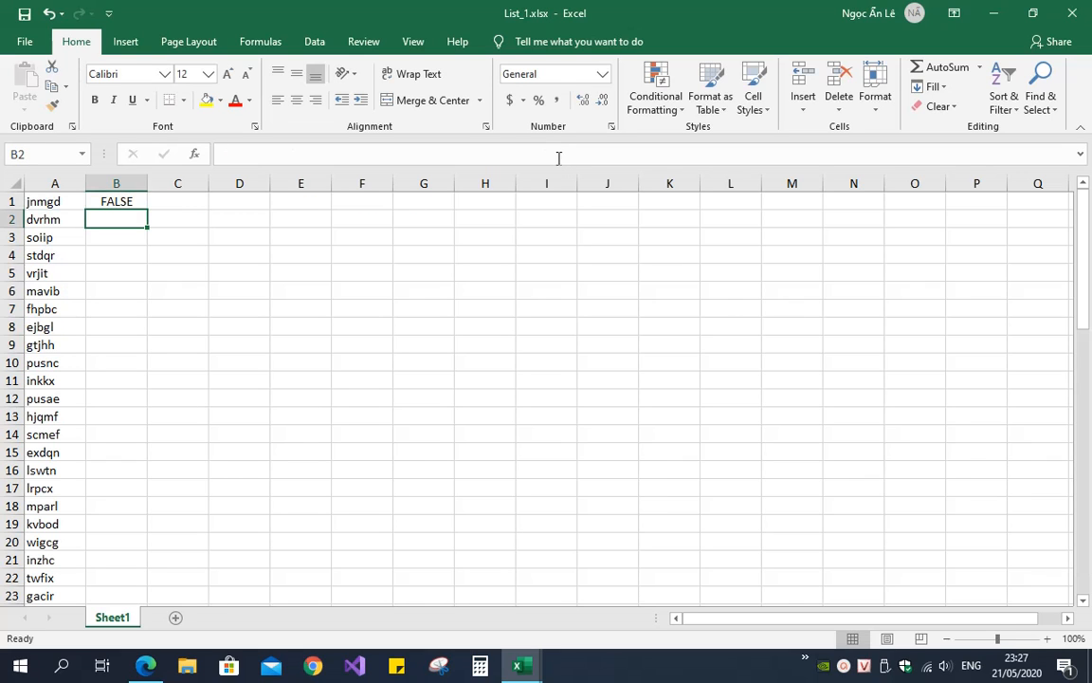
Step: Copy the ISNUMBER formula from B1 down column B to the last entry of the list
{"action": "left_click", "coordinate": [133, 201]}
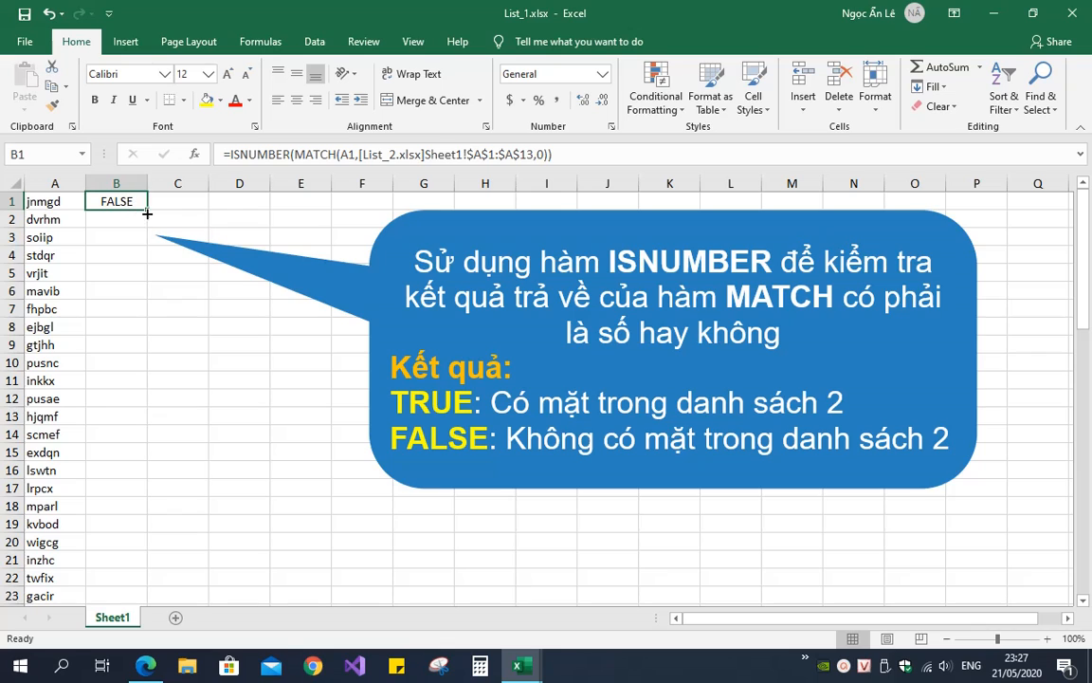
{"action": "double_click", "coordinate": [147, 214]}
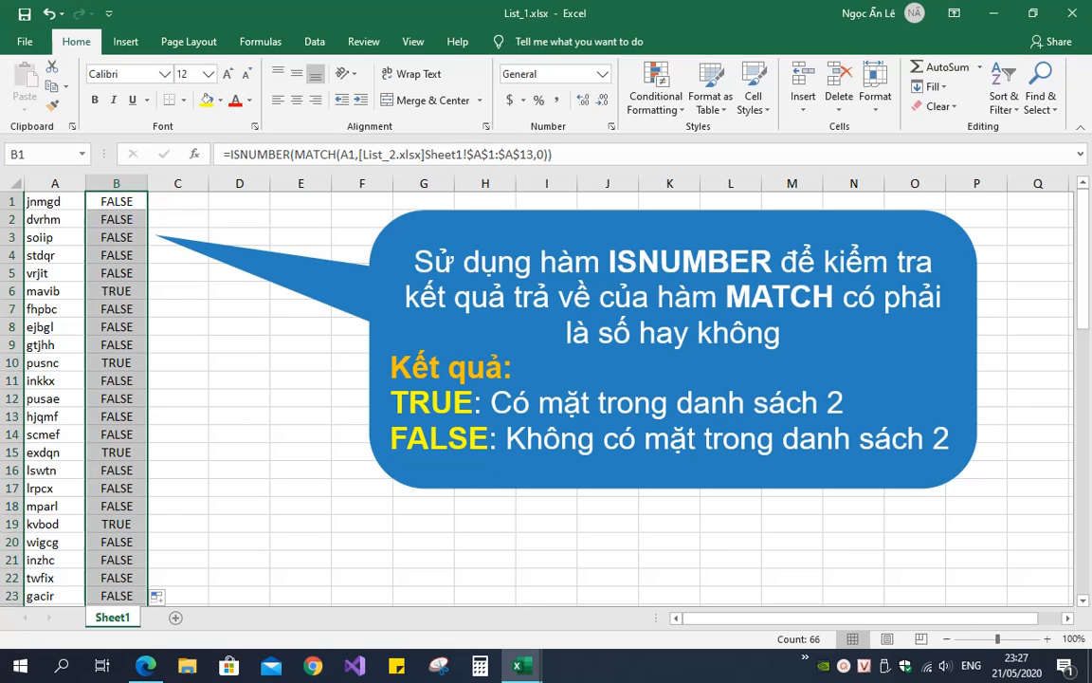
Step: Highlight rows 6, 10, 15 and 19, whose result in column B is TRUE, and return to A1
{"action": "left_click", "coordinate": [12, 290]}
{"action": "left_click", "coordinate": [12, 362], "text": "ctrl"}
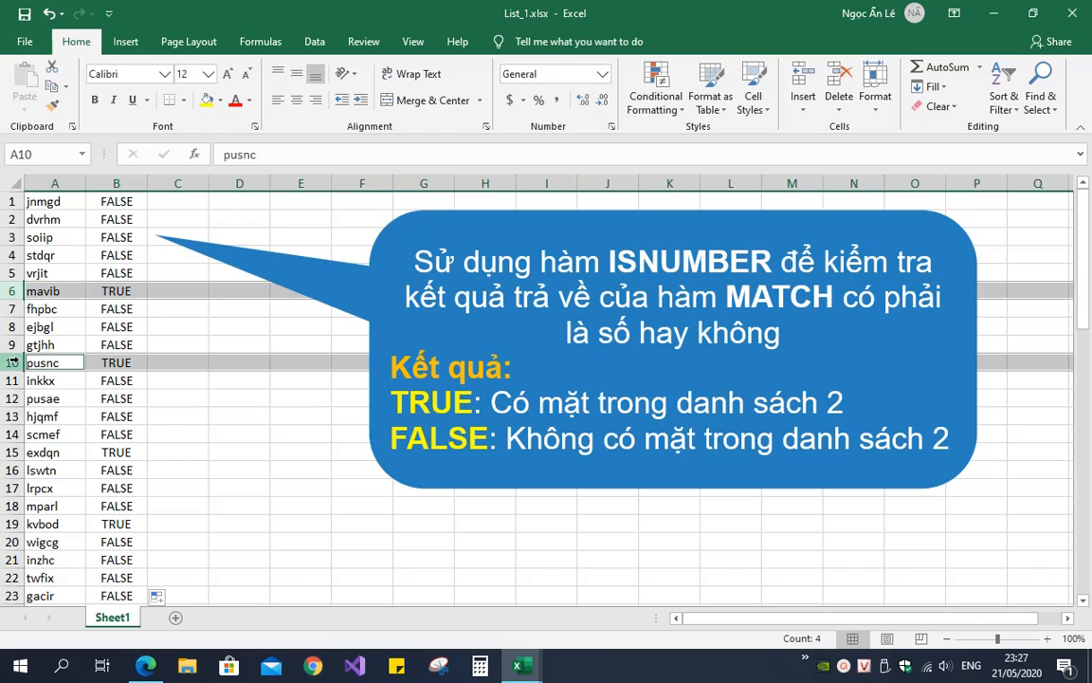
{"action": "left_click", "coordinate": [13, 453], "text": "ctrl"}
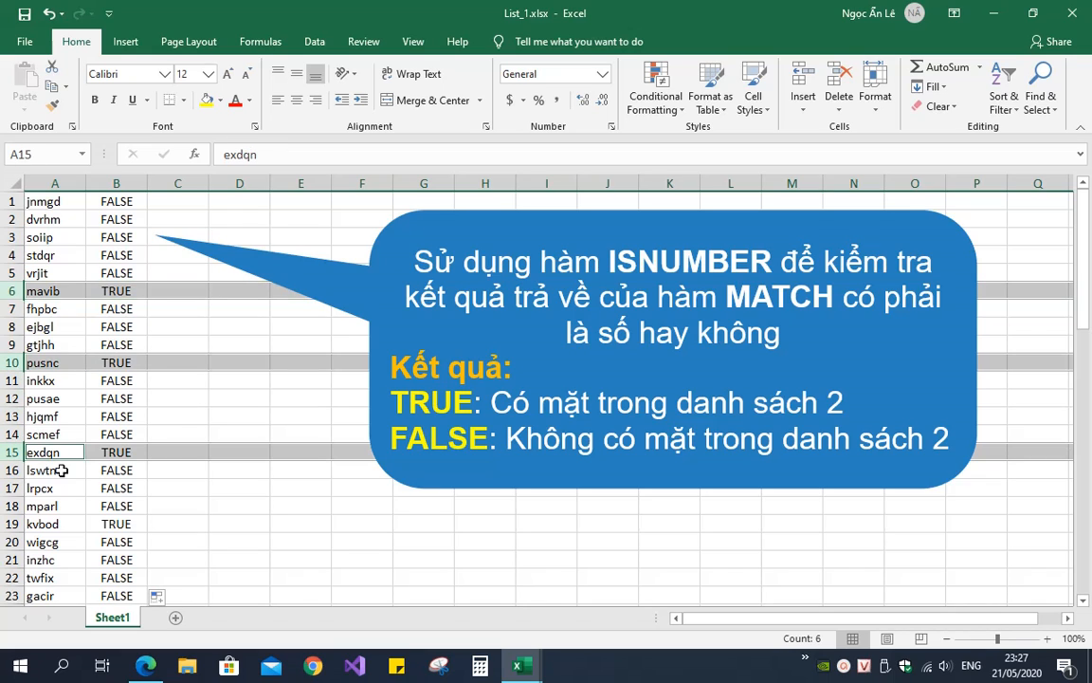
{"action": "left_click", "coordinate": [13, 524], "text": "ctrl"}
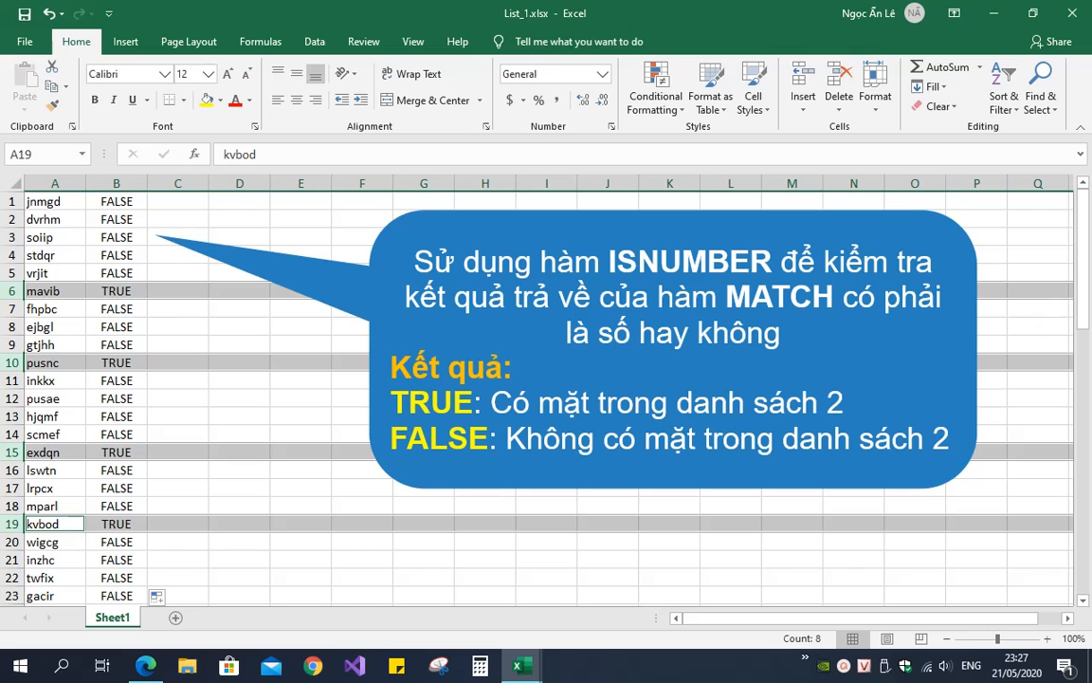
{"action": "left_click", "coordinate": [52, 201]}
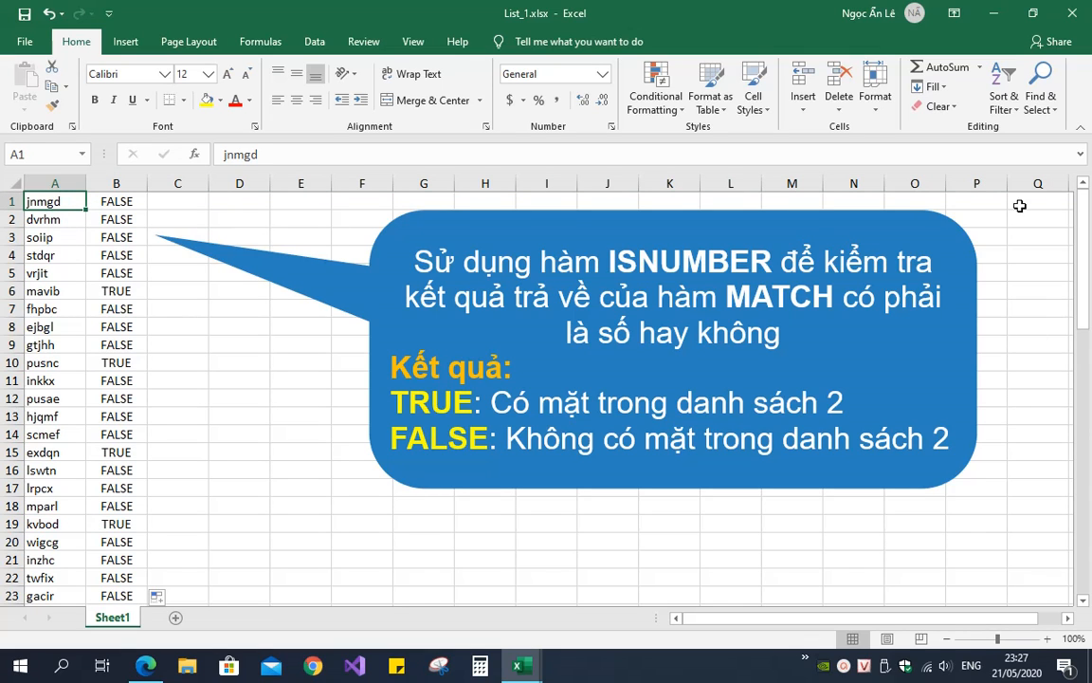
{"action": "mouse_move", "coordinate": [1083, 209]}
{"action": "left_mouse_down"}
{"action": "mouse_move", "coordinate": [1088, 510]}
{"action": "mouse_move", "coordinate": [1086, 210]}
{"action": "left_mouse_up"}
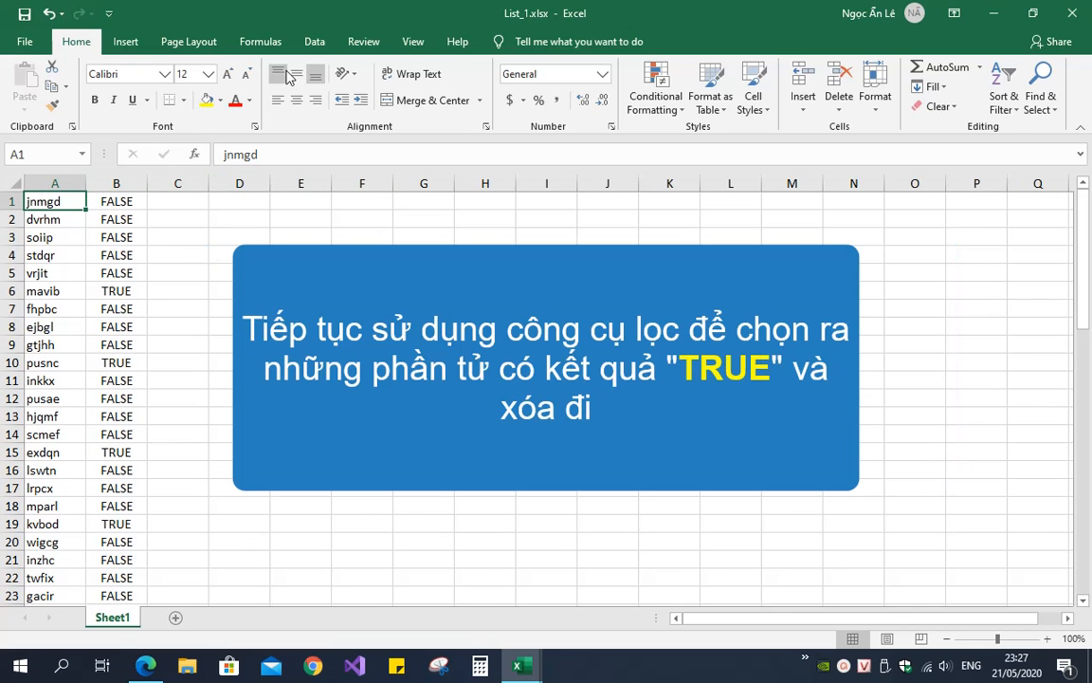
Step: Turn on filtering for the list and filter column B to show only the TRUE rows
{"action": "left_click", "coordinate": [315, 42]}
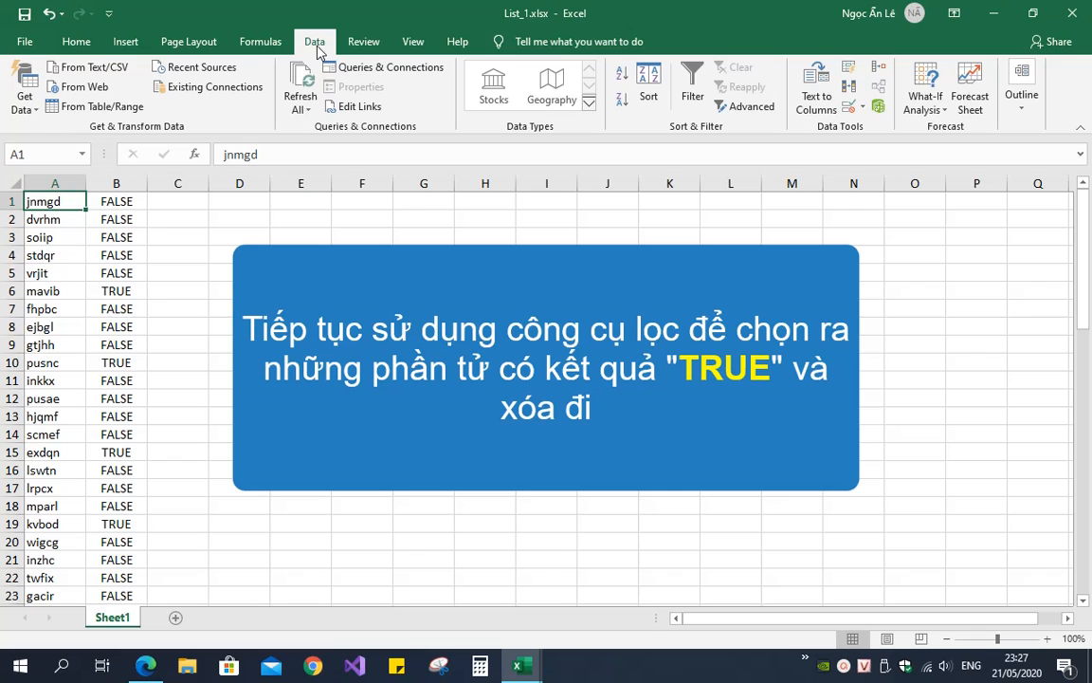
{"action": "left_click", "coordinate": [697, 106]}
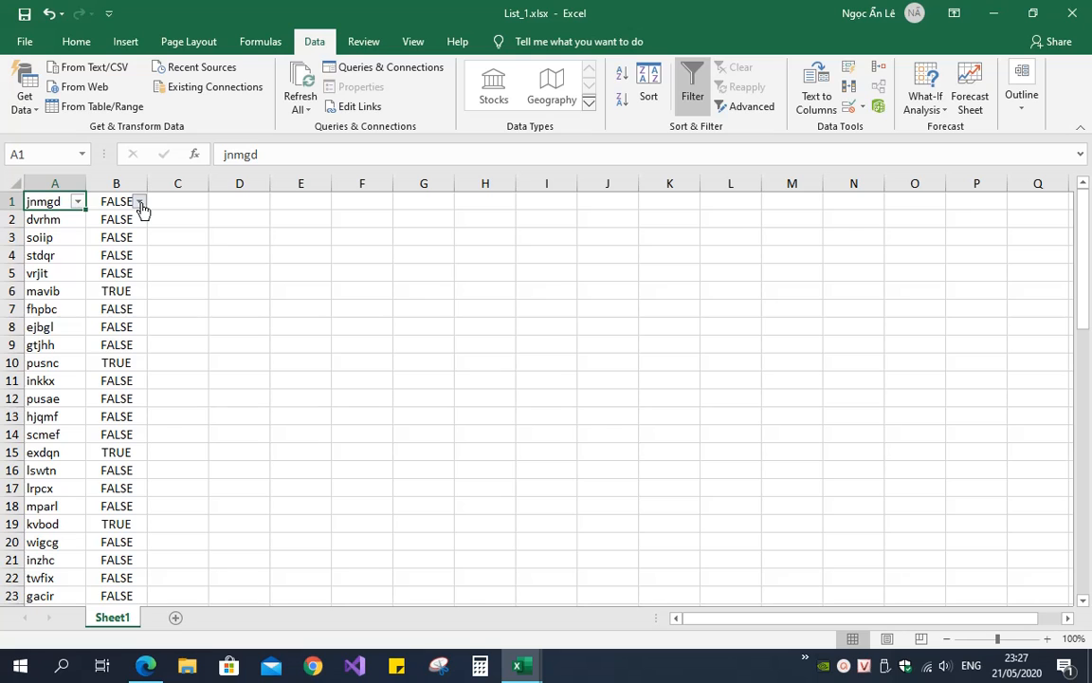
{"action": "left_click", "coordinate": [141, 205]}
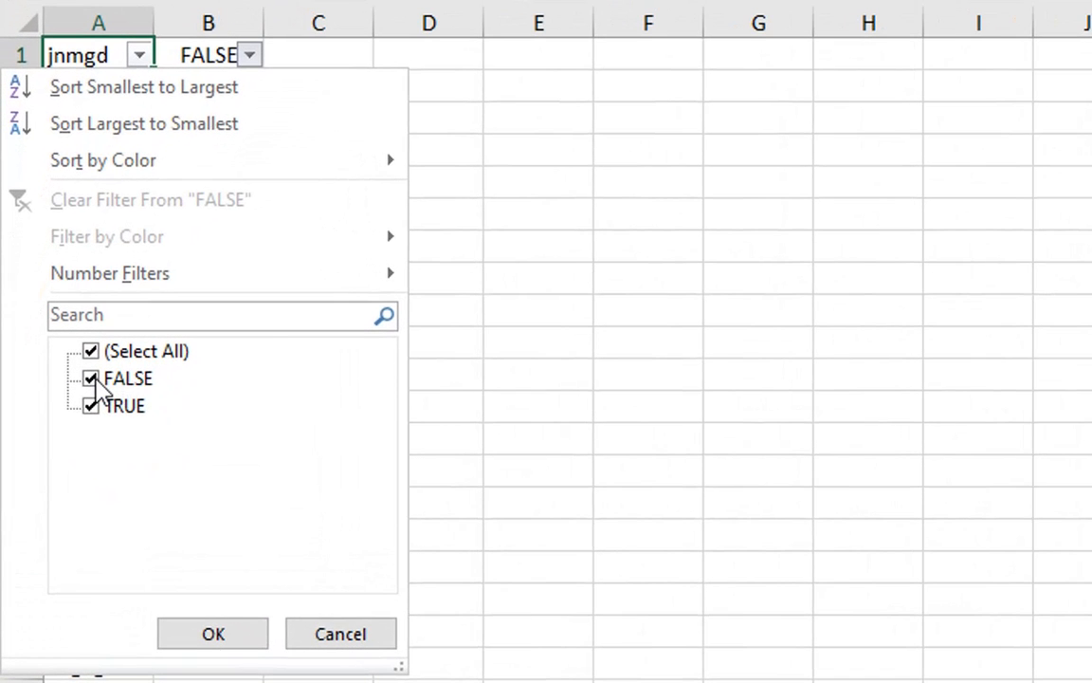
{"action": "left_click", "coordinate": [92, 379]}
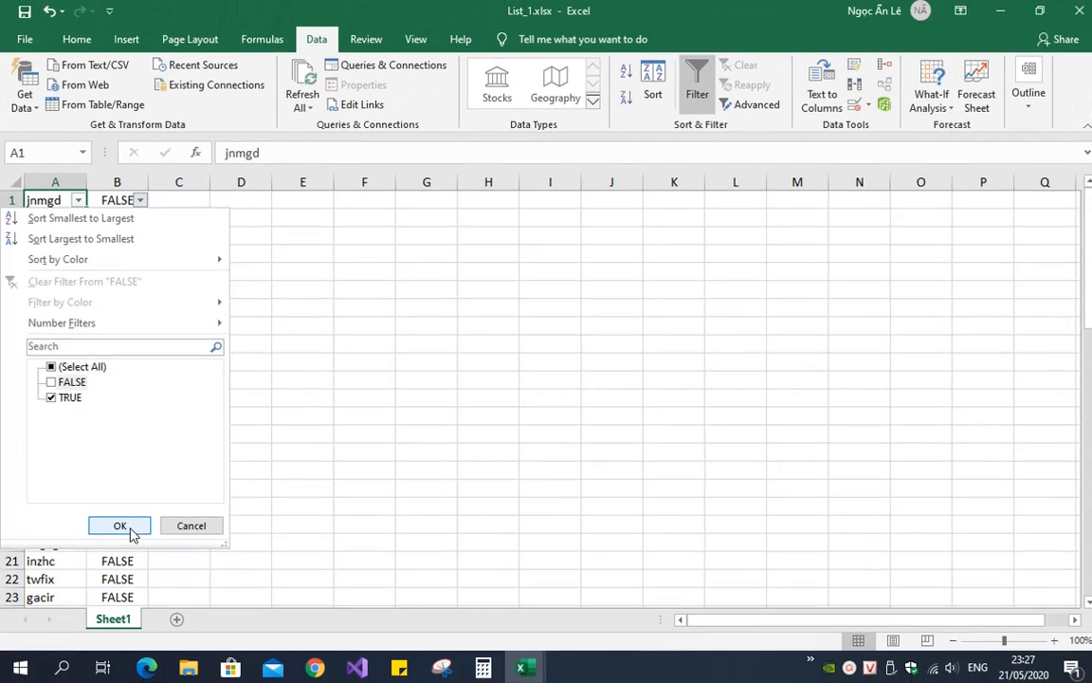
{"action": "left_click", "coordinate": [219, 637]}
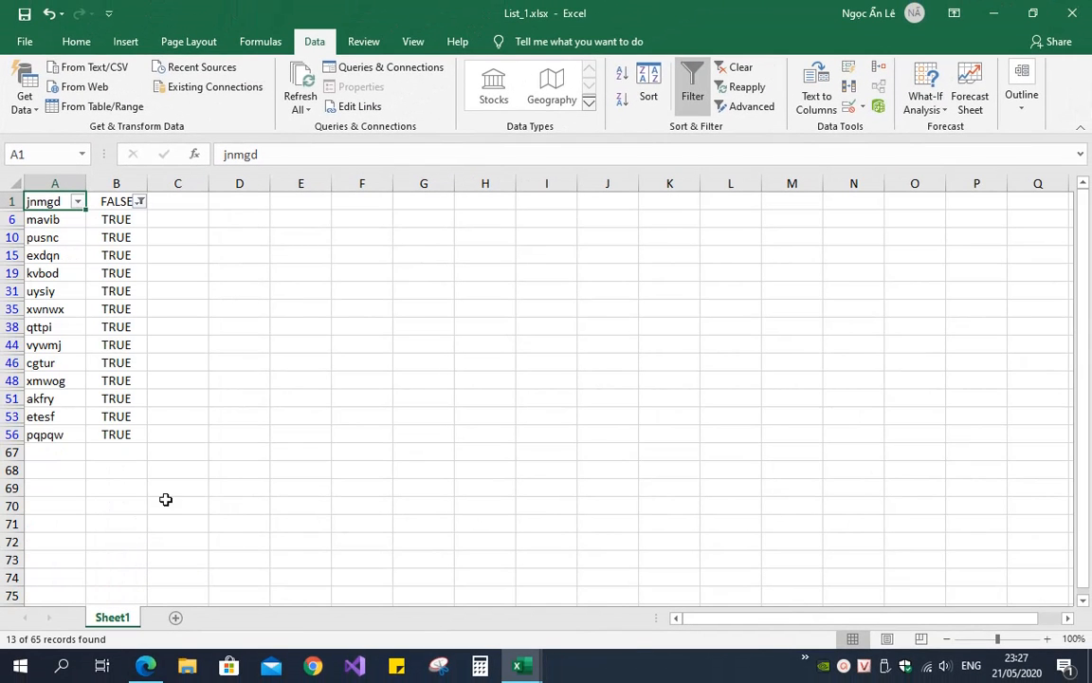
Step: Delete the filtered TRUE rows 6 through 56 and turn off the filter
{"action": "left_click", "coordinate": [218, 434]}
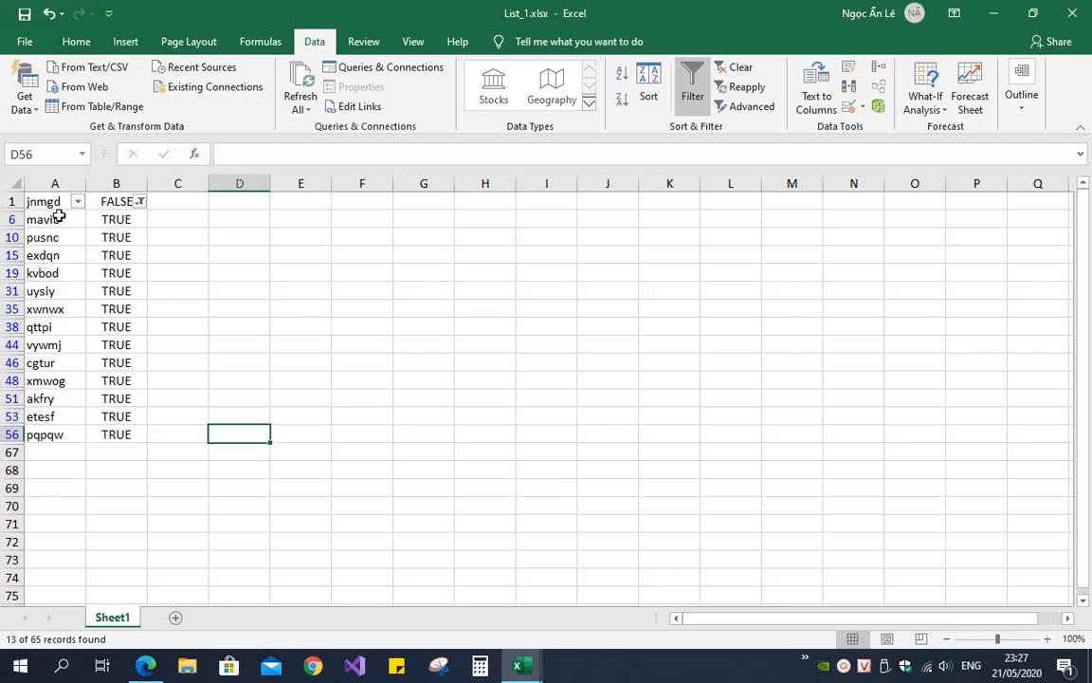
{"action": "left_click", "coordinate": [12, 219]}
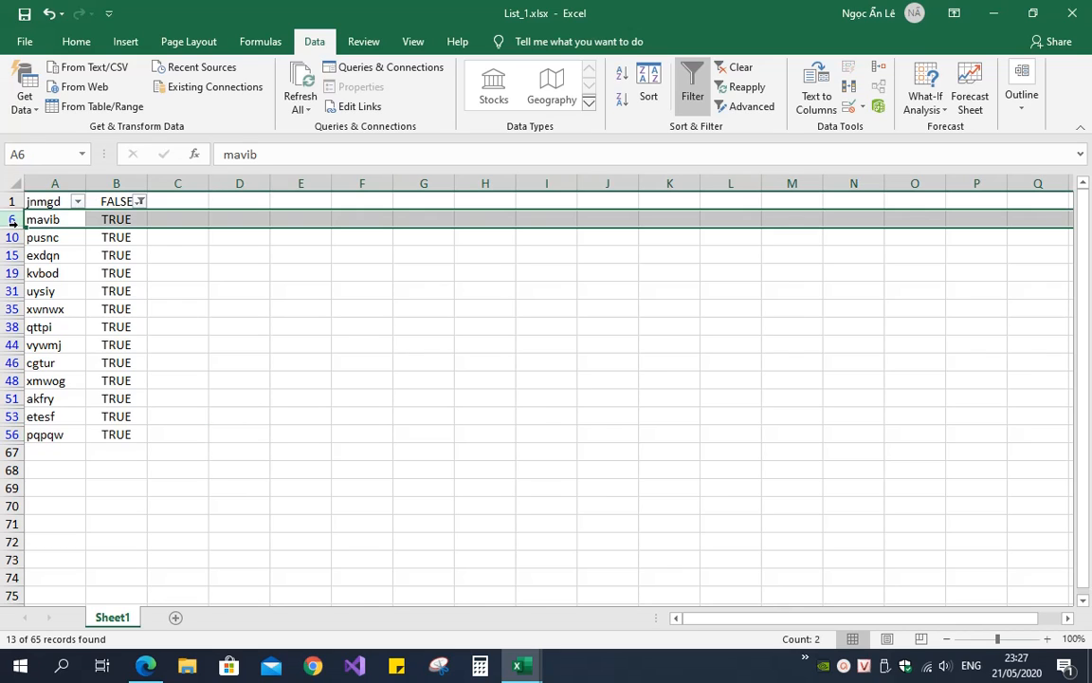
{"action": "left_click_drag", "start_coordinate": [12, 219], "coordinate": [3, 433]}
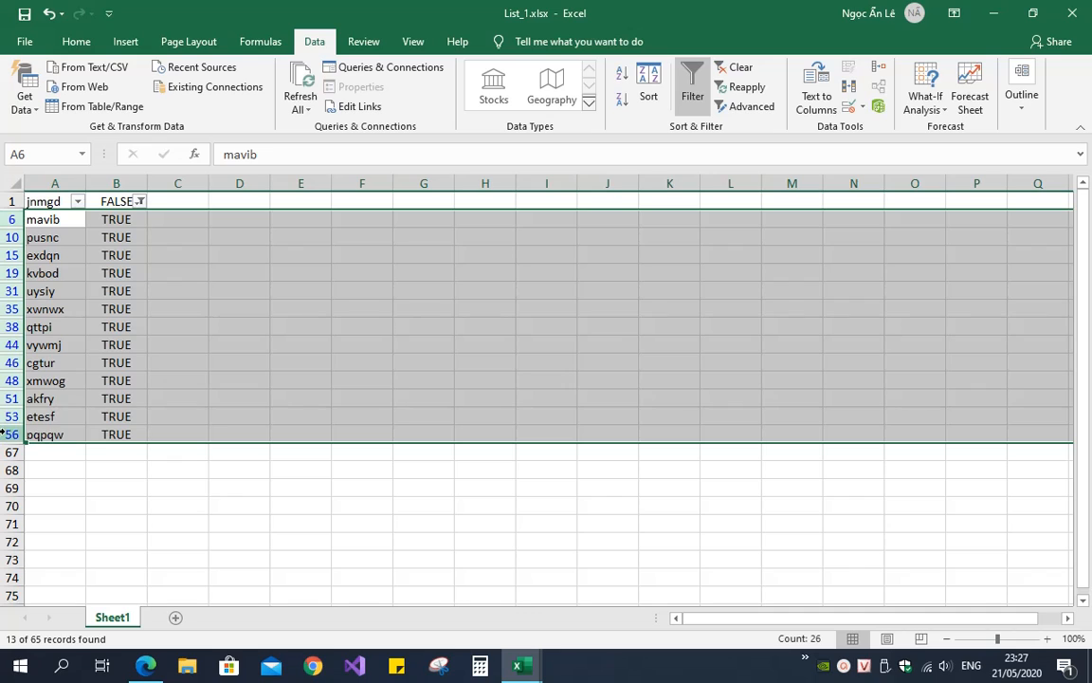
{"action": "right_click", "coordinate": [4, 434]}
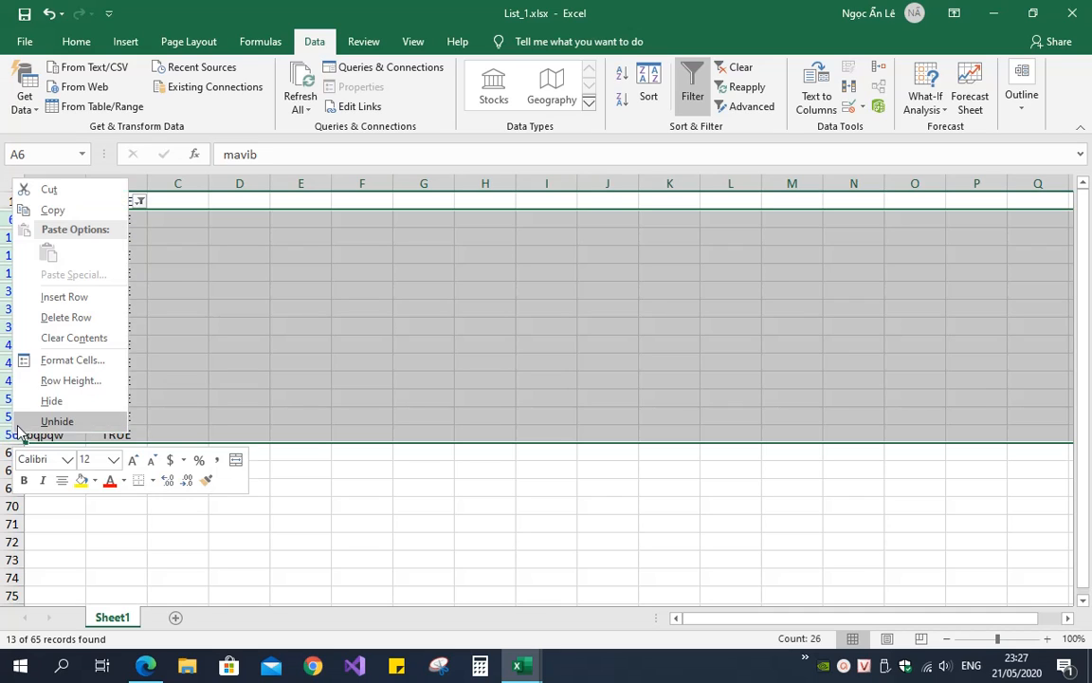
{"action": "left_click", "coordinate": [92, 325]}
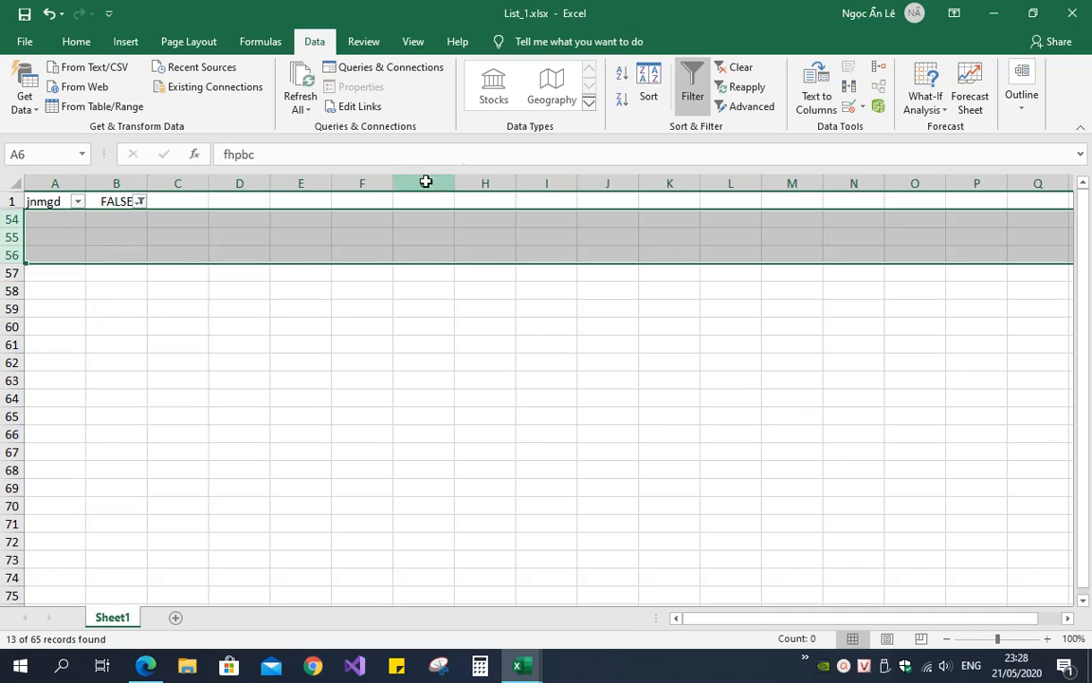
{"action": "left_click", "coordinate": [692, 95]}
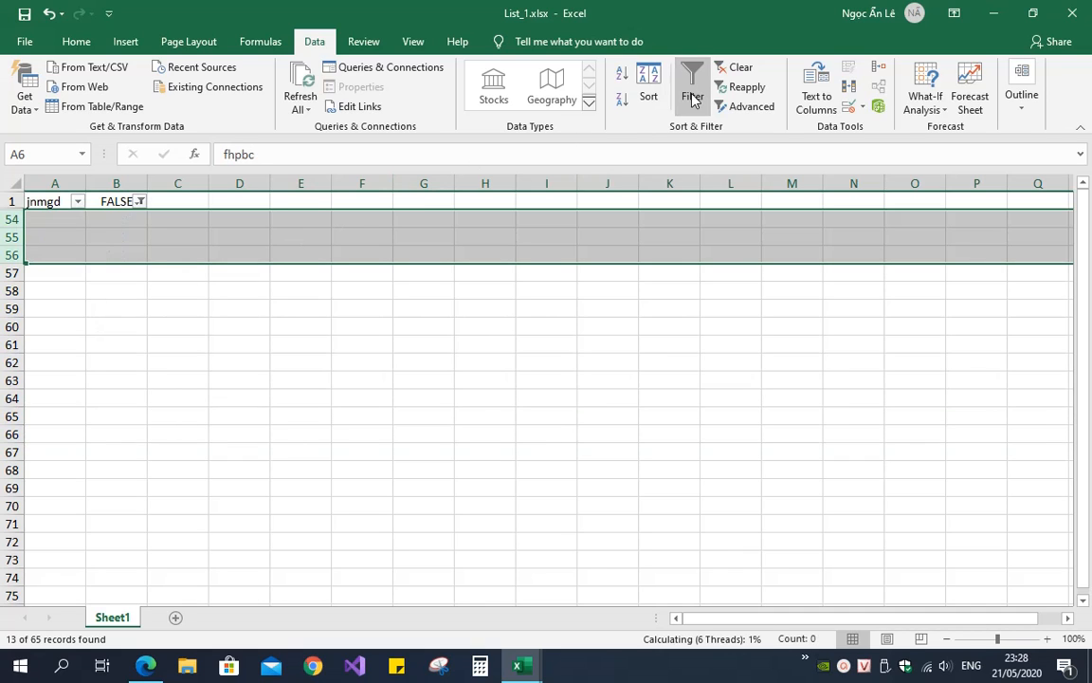
{"action": "left_click", "coordinate": [118, 237]}
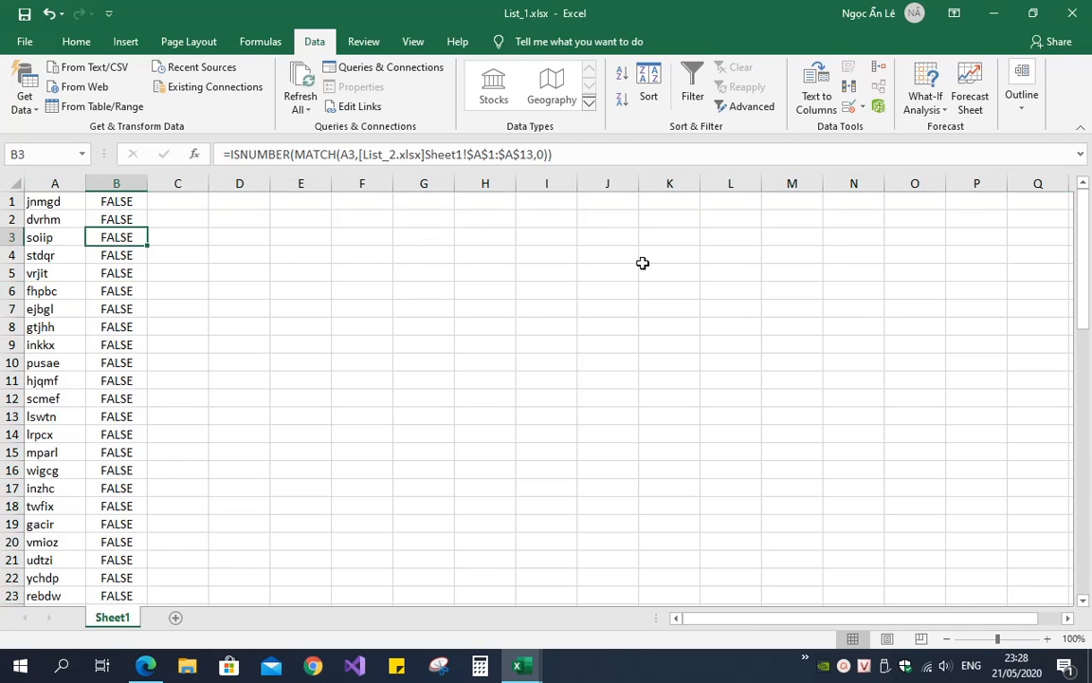
Step: Examine the last row of the list remaining after the ISNUMBER deletion and return to its first row
{"action": "left_click_drag", "start_coordinate": [1087, 225], "coordinate": [1090, 484]}
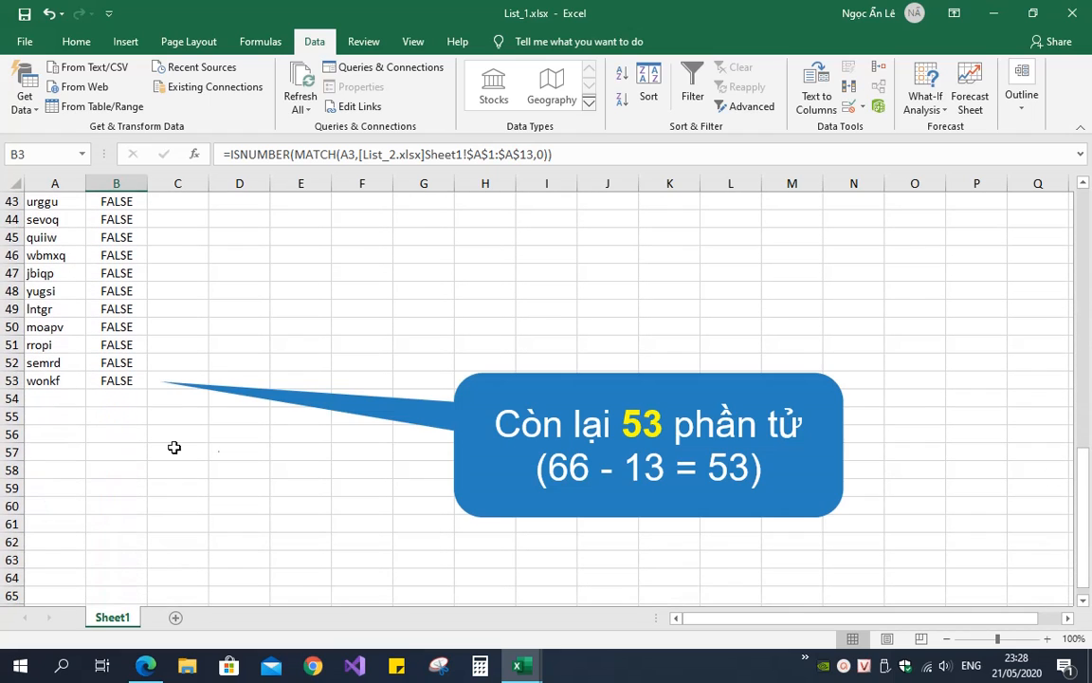
{"action": "left_click", "coordinate": [8, 380]}
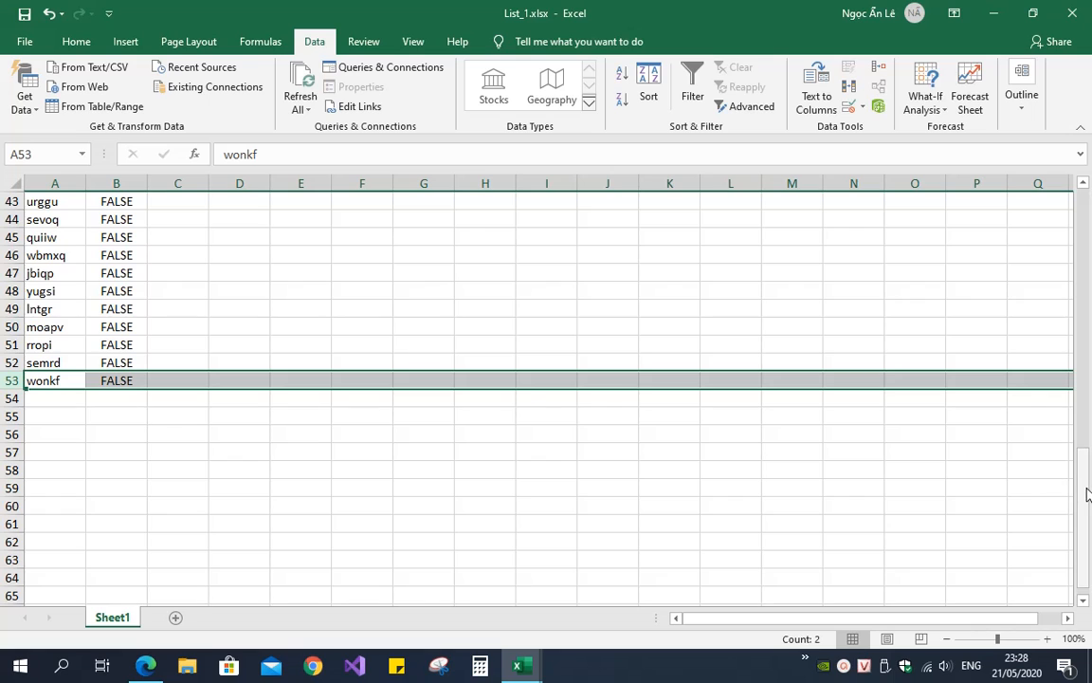
{"action": "left_click_drag", "start_coordinate": [1090, 495], "coordinate": [1088, 218]}
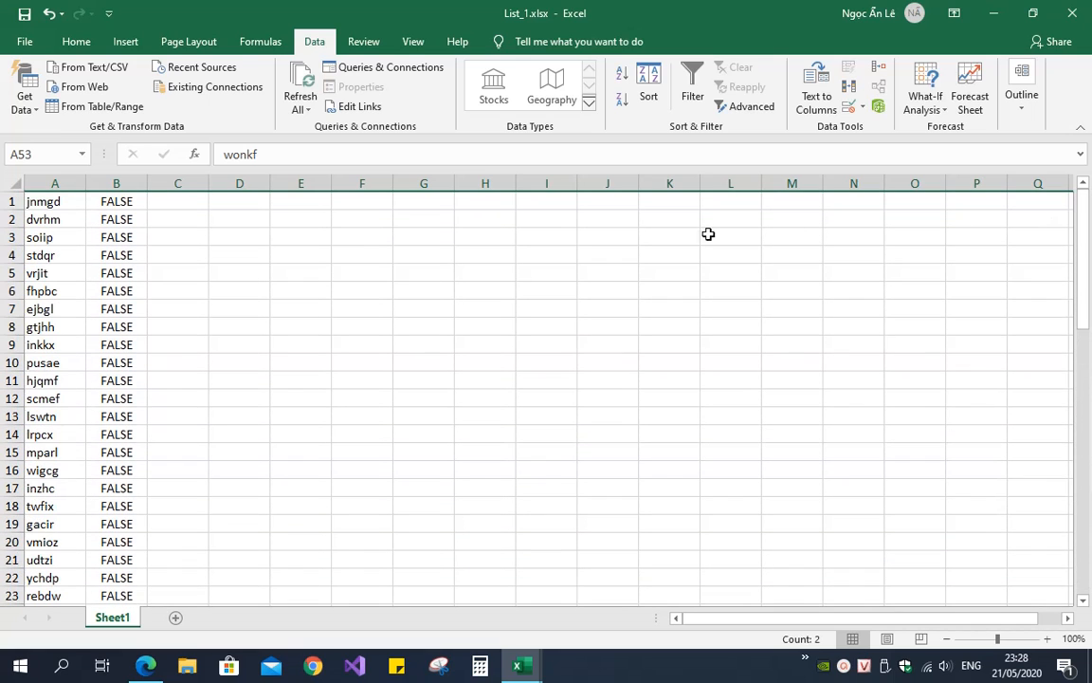
{"action": "left_click", "coordinate": [190, 205]}
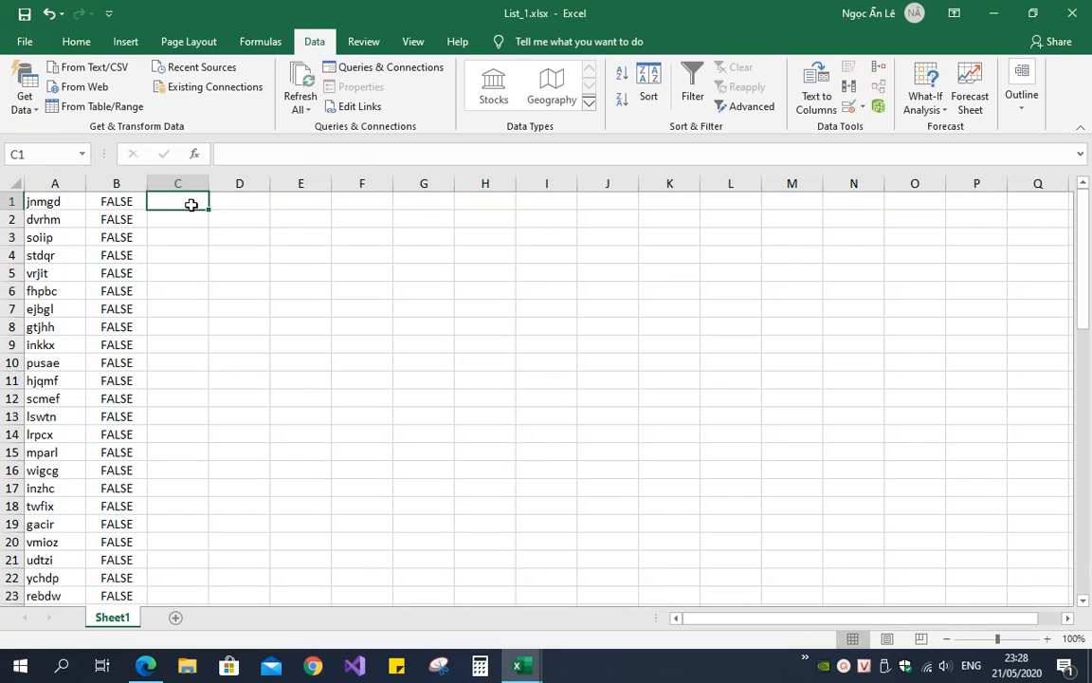